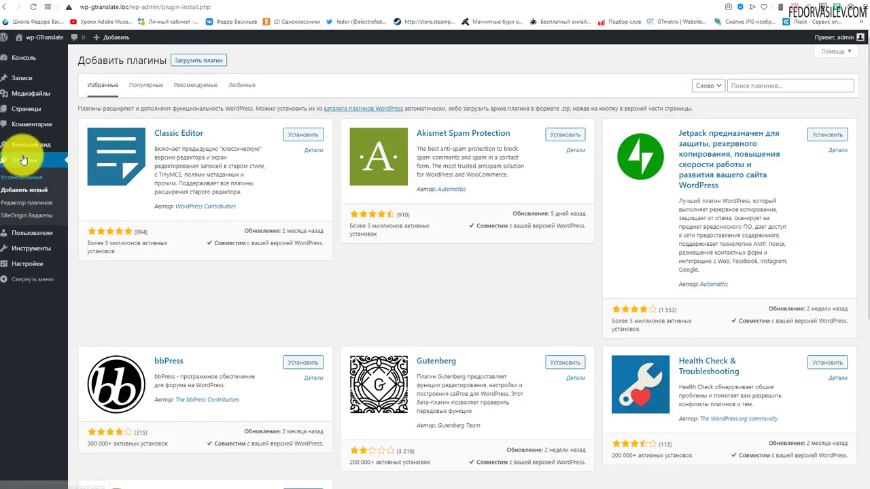
Paste the copied plugin name into the plugin search
right_click(750, 86)
left_click(767, 166)
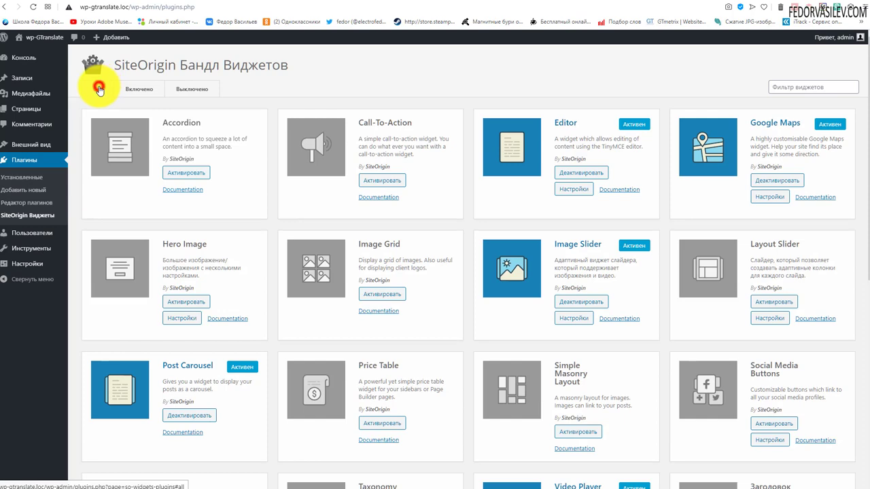
Review the SiteOrigin bundle's widgets filtered by Всё, Включено and Выключено
left_click(98, 89)
scroll(224, 145, "down", 5)
scroll(223, 145, "up", 5)
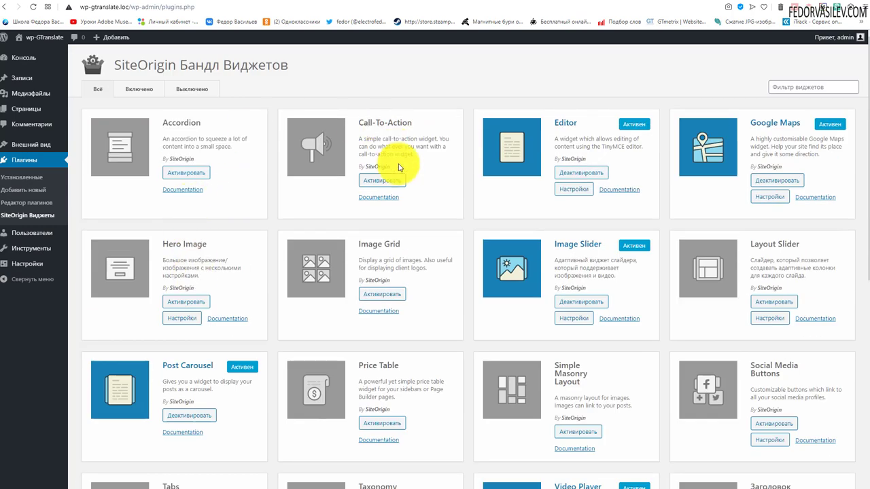
left_click(133, 89)
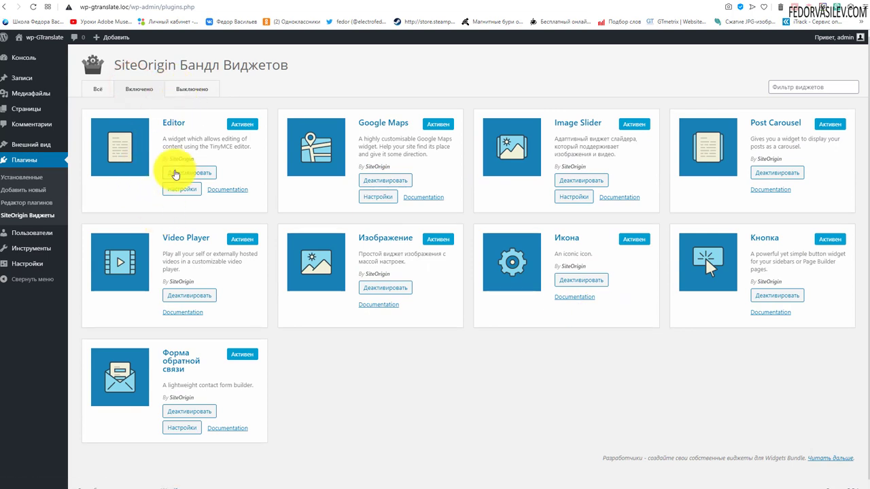
left_click(187, 88)
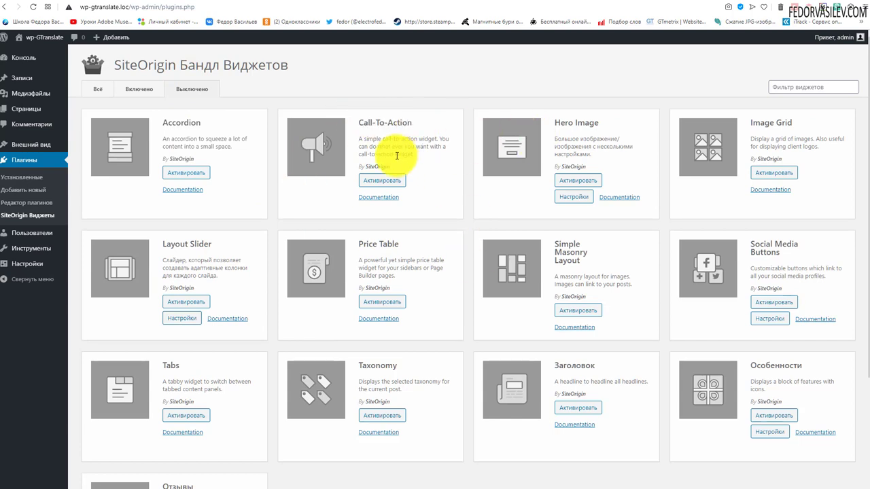
scroll(397, 155, "down", 2)
scroll(565, 233, "up", 2)
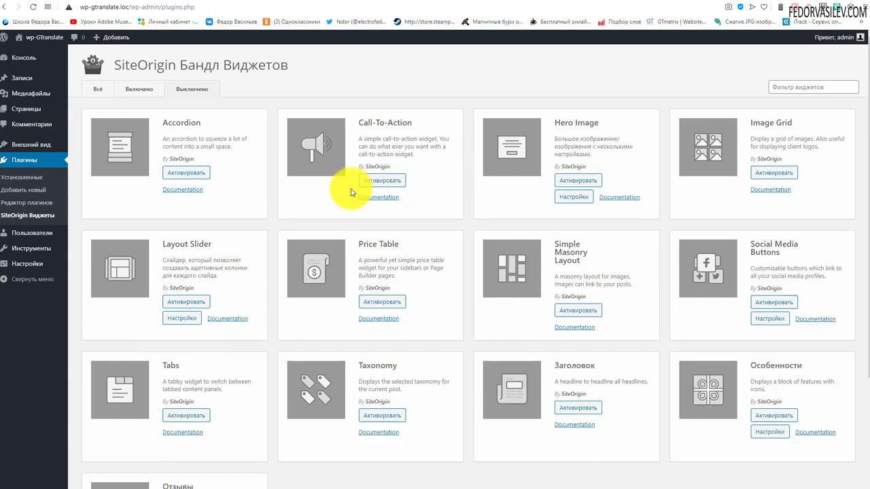
left_click(135, 89)
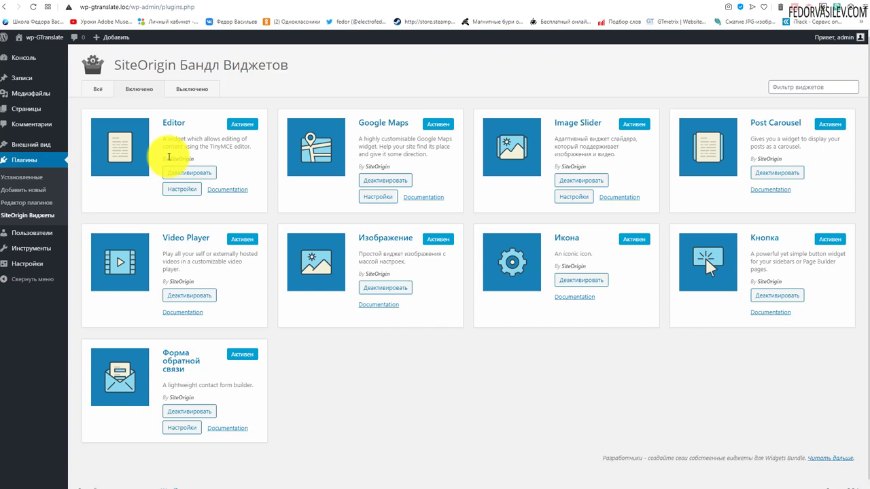
Open the site's Виджеты page and inspect the Основной сайдбар and Шапка widget areas
mouse_move(24, 149)
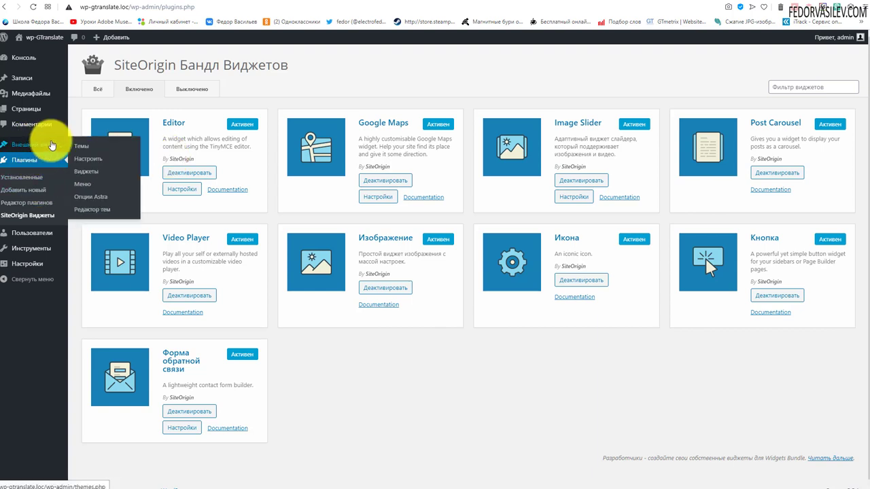
left_click(86, 171)
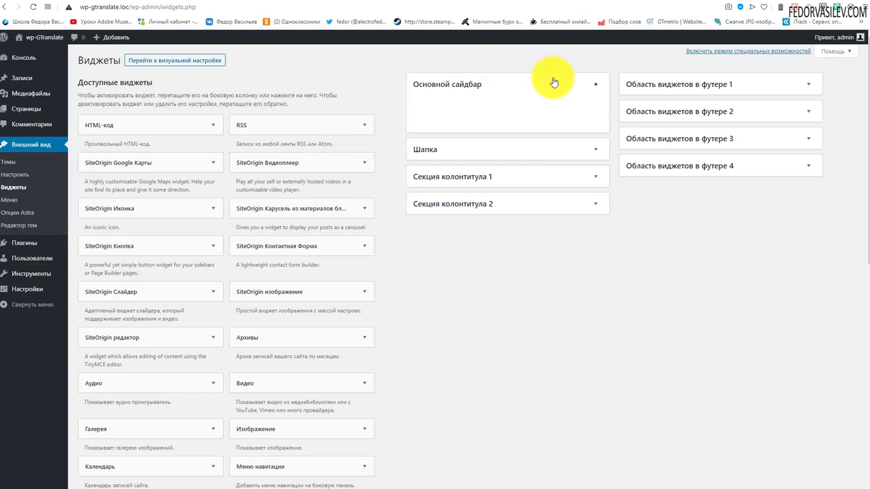
left_click(593, 85)
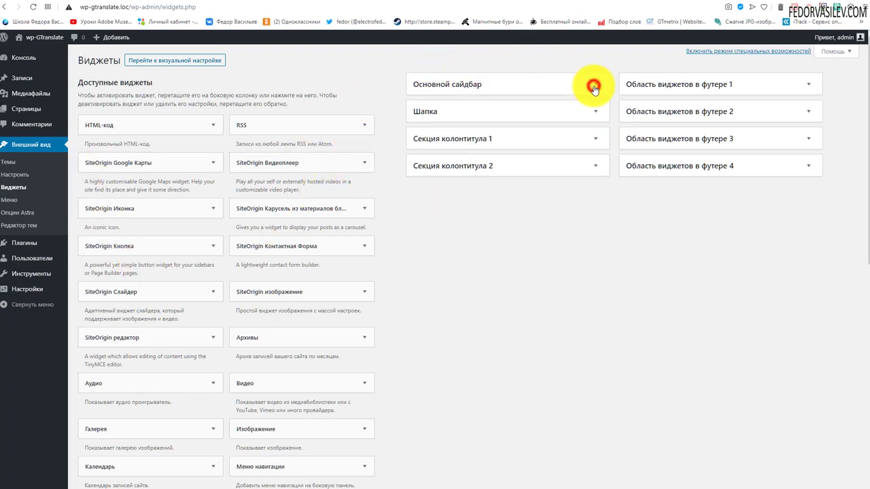
left_click(593, 85)
left_click(497, 148)
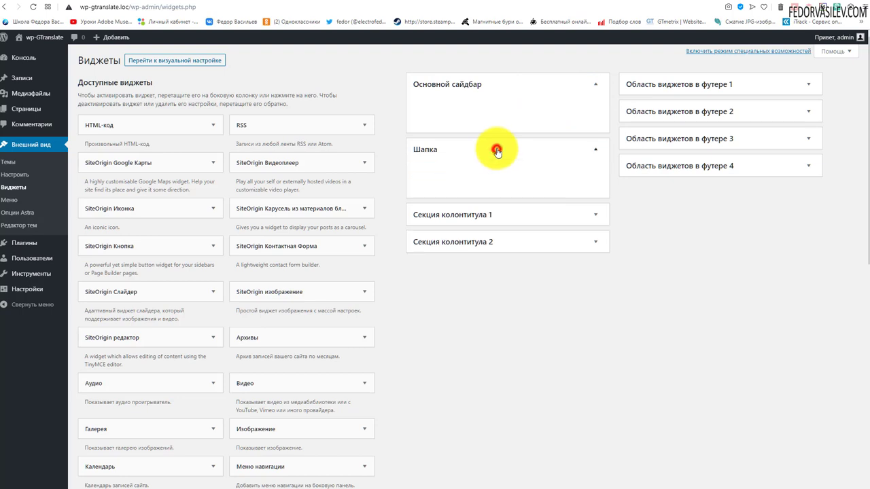
left_click(497, 148)
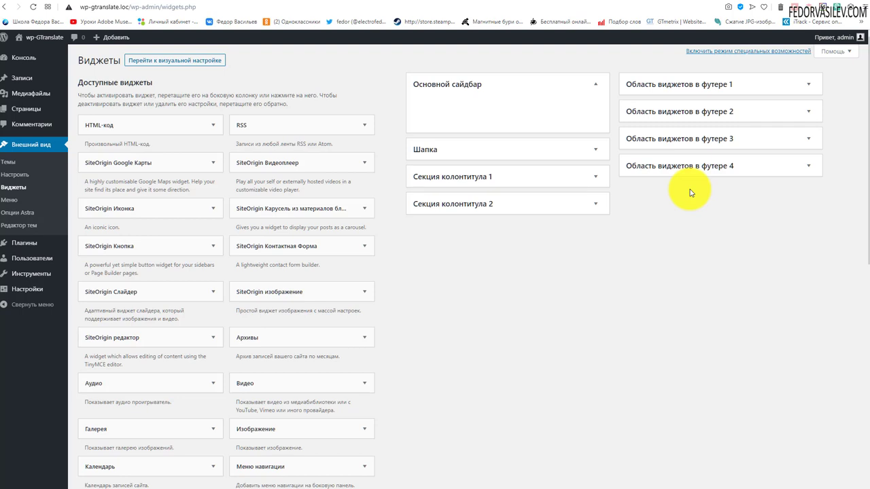
Examine the placement options of the SiteOrigin Иконка and SiteOrigin Видеоплеер widgets without adding them
left_click(128, 215)
left_click(127, 210)
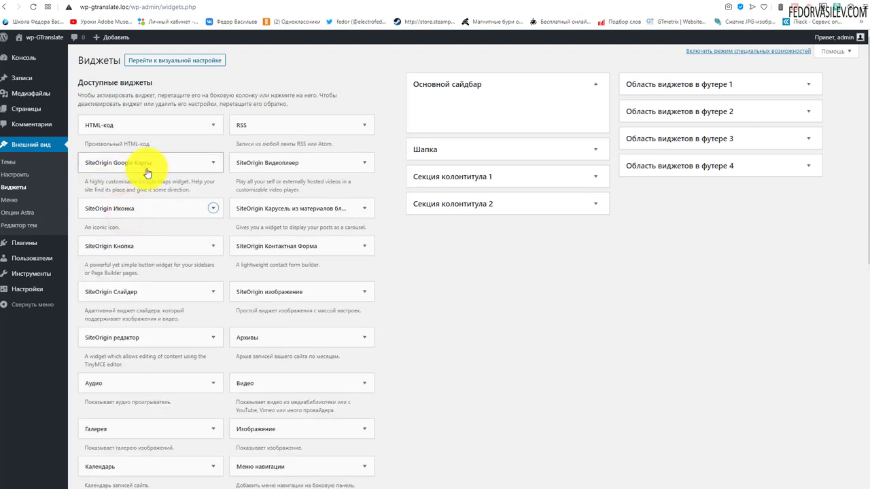
left_click(273, 168)
left_click(275, 167)
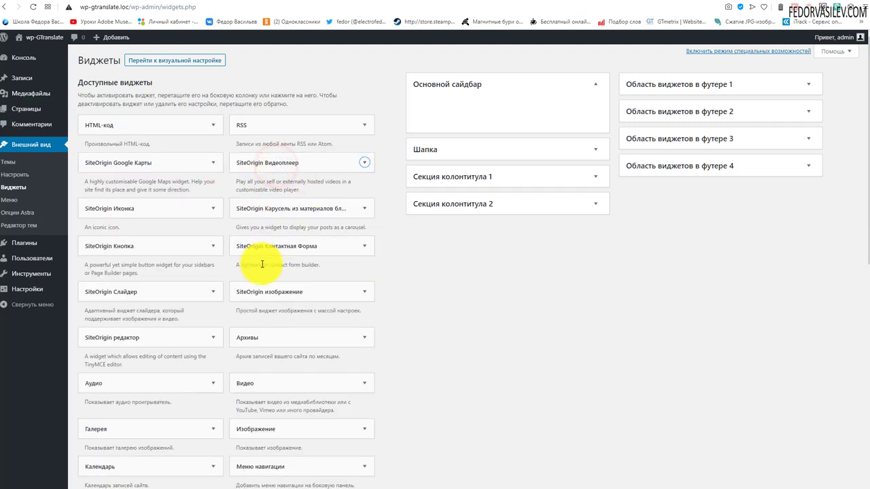
left_click_drag(257, 162, 239, 168)
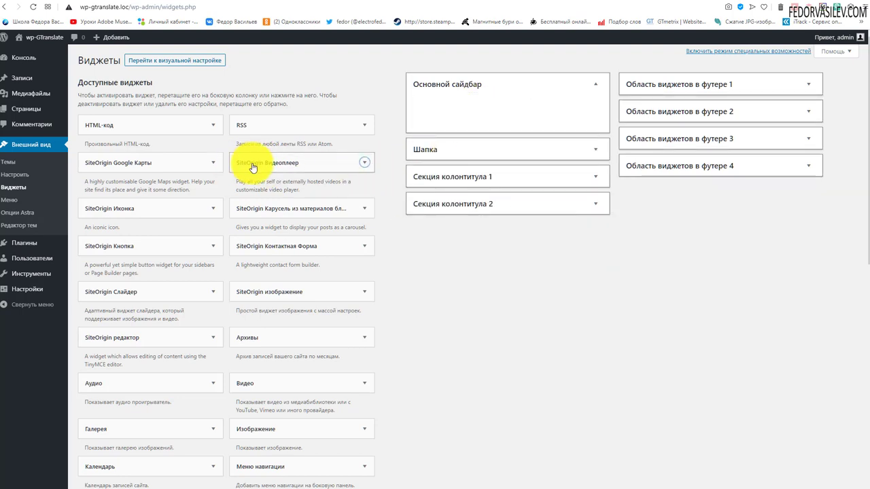
left_click(257, 169)
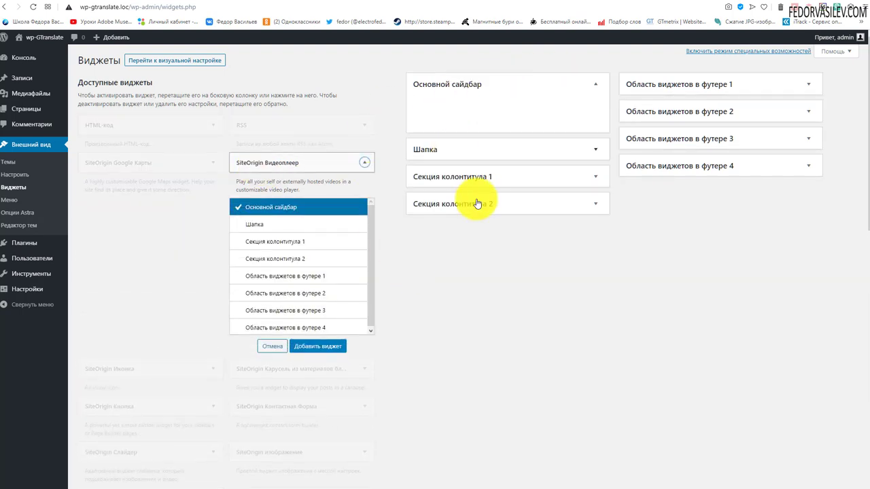
left_click(475, 327)
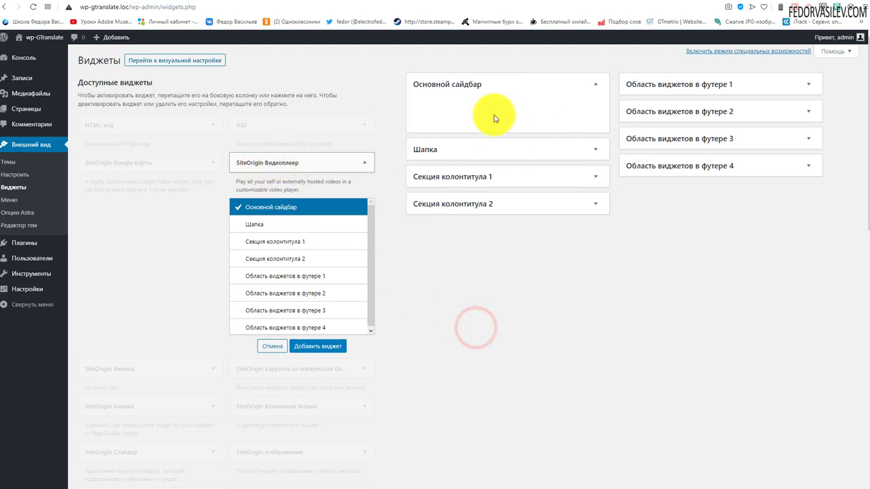
left_click(363, 161)
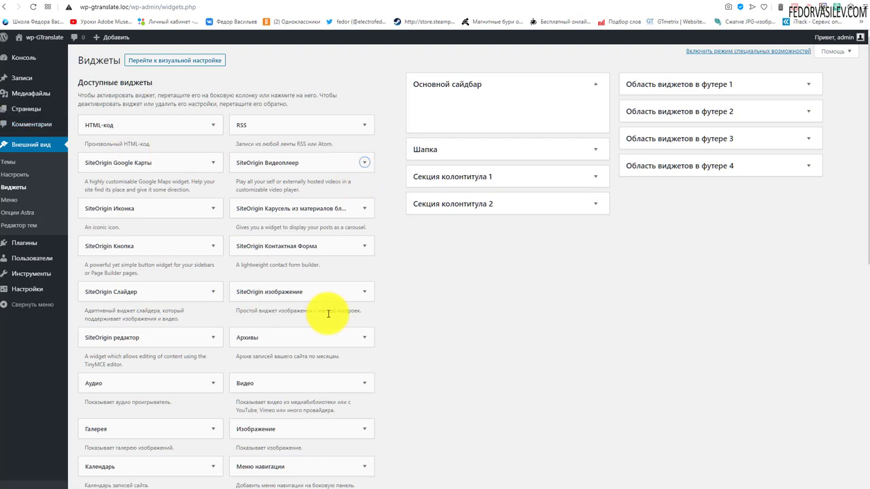
Add a SiteOrigin Widget block to the главная page and set its widget type to Контактная Форма
left_click(28, 111)
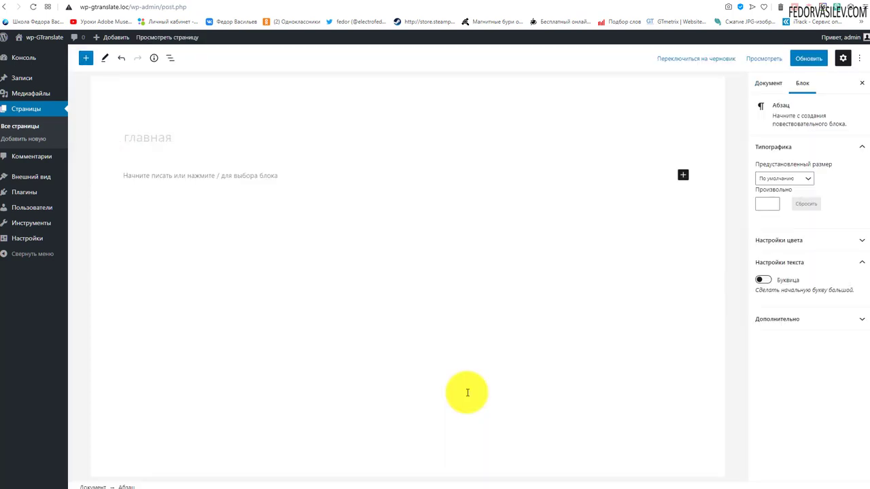
left_click(683, 177)
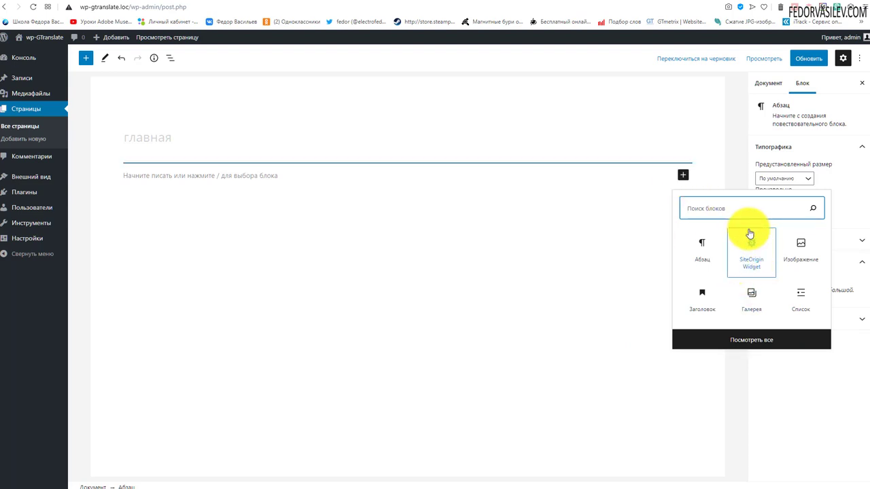
left_click(744, 251)
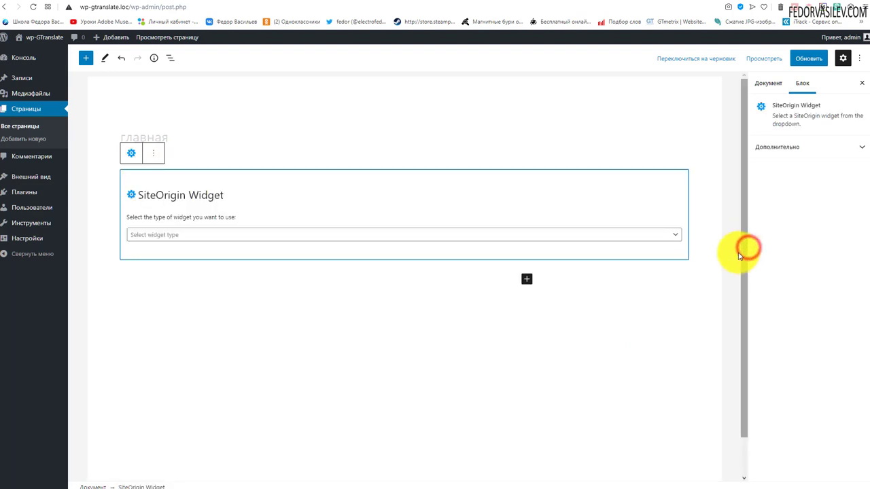
left_click(157, 237)
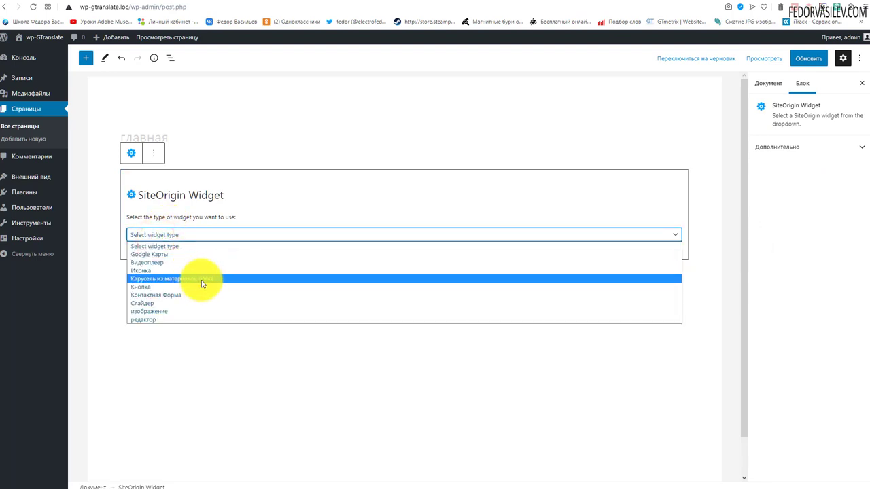
left_click(167, 302)
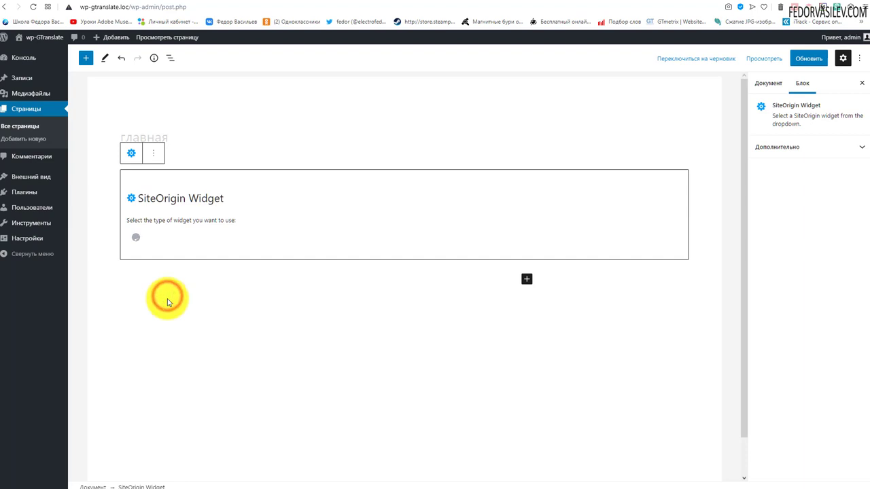
Examine the contact form widget's title, settings, fields, spam protection and design sections
scroll(385, 279, "down", 3)
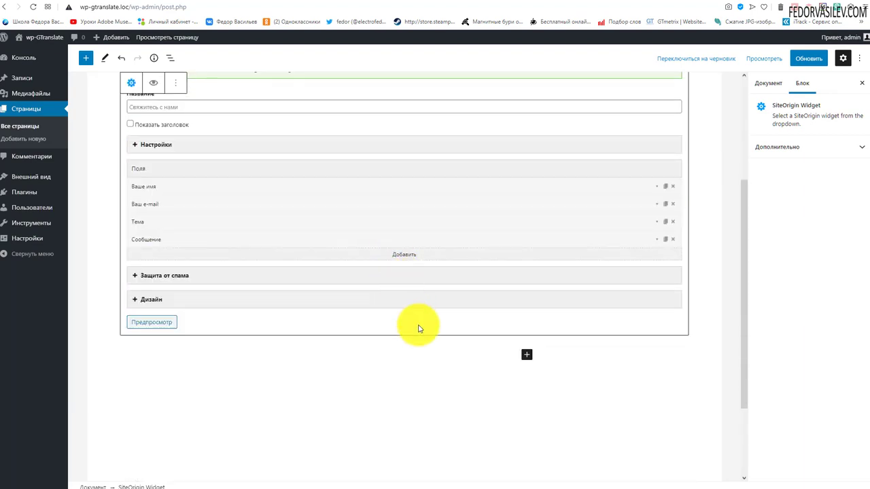
scroll(419, 329, "up", 3)
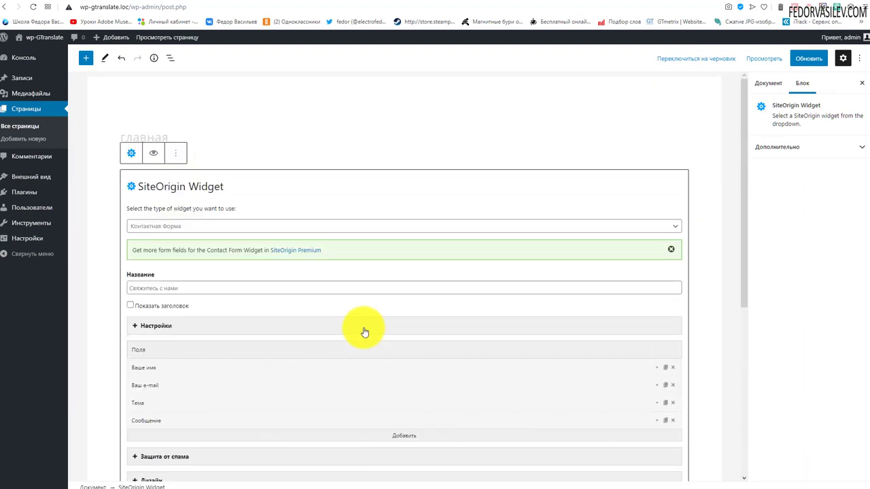
scroll(361, 346, "down", 2)
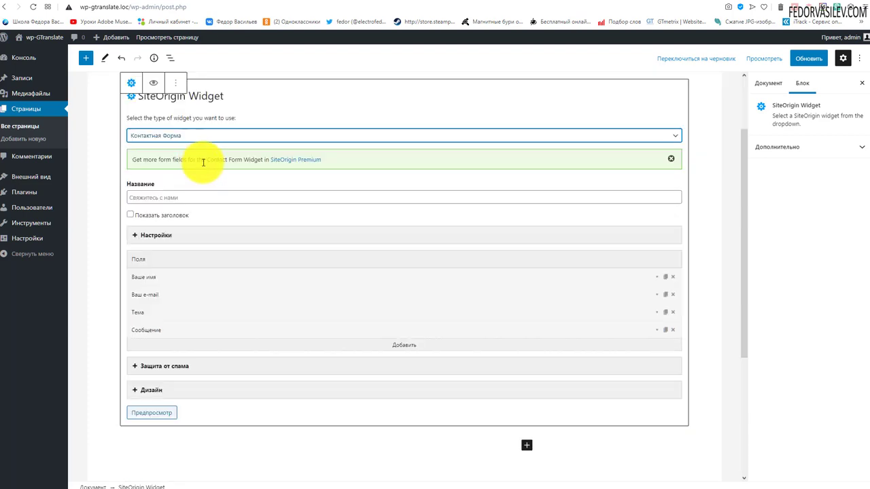
left_click_drag(178, 159, 261, 159)
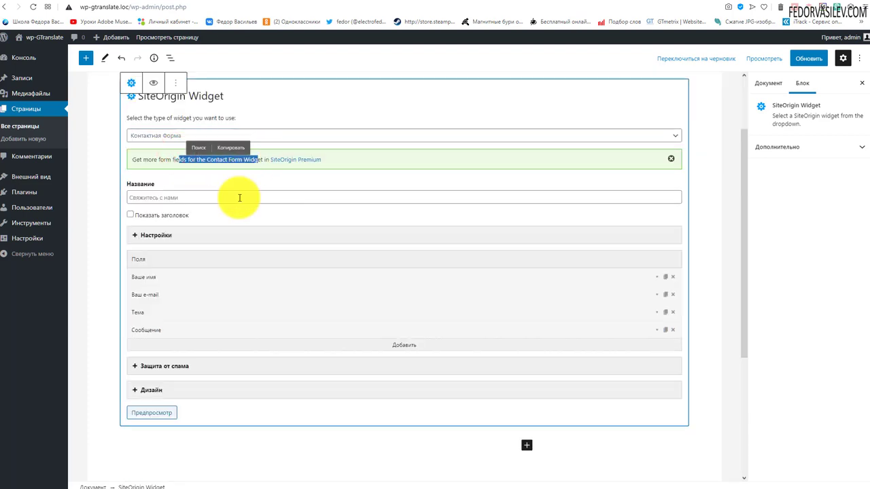
left_click(301, 184)
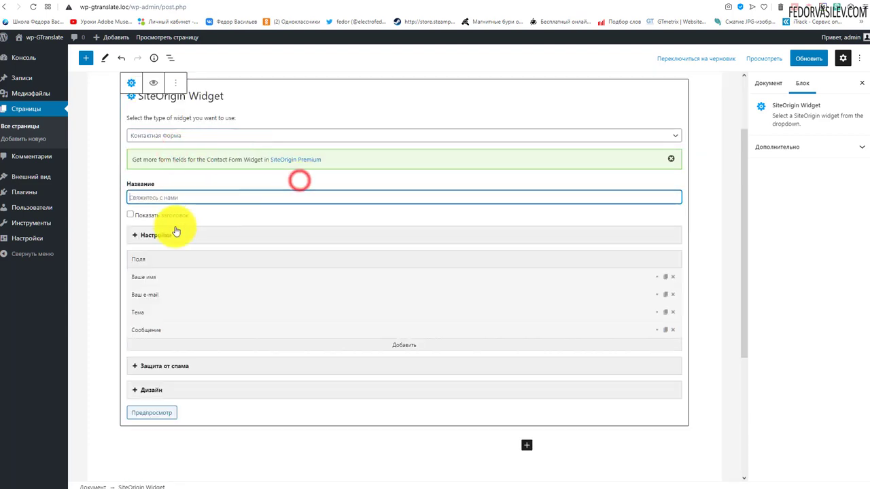
left_click(166, 197)
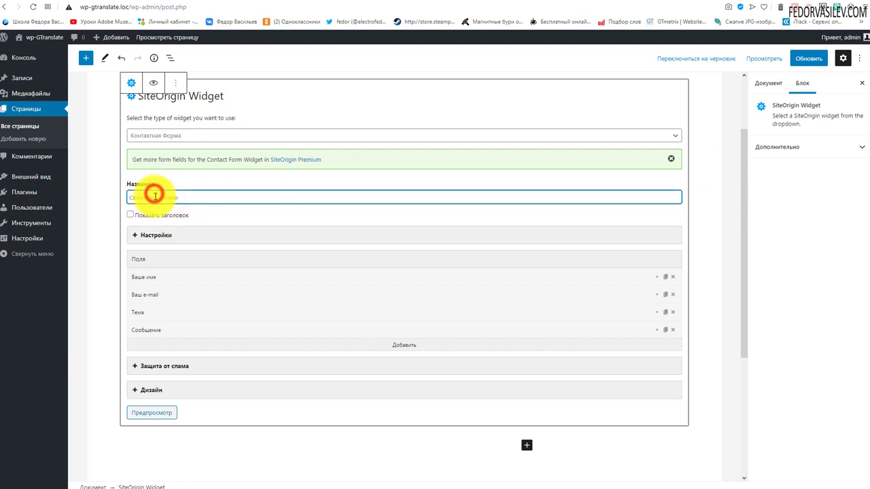
scroll(237, 238, "up", 2)
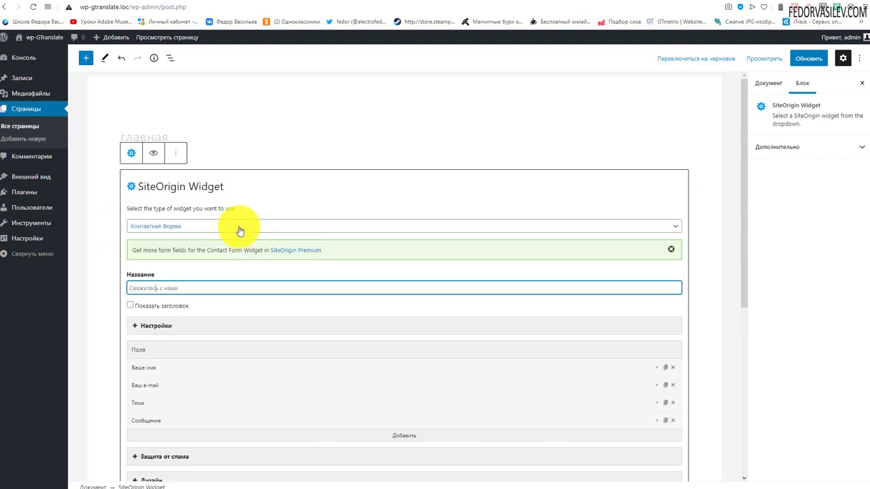
Update the главная page and reload the live site's home page
left_click(818, 60)
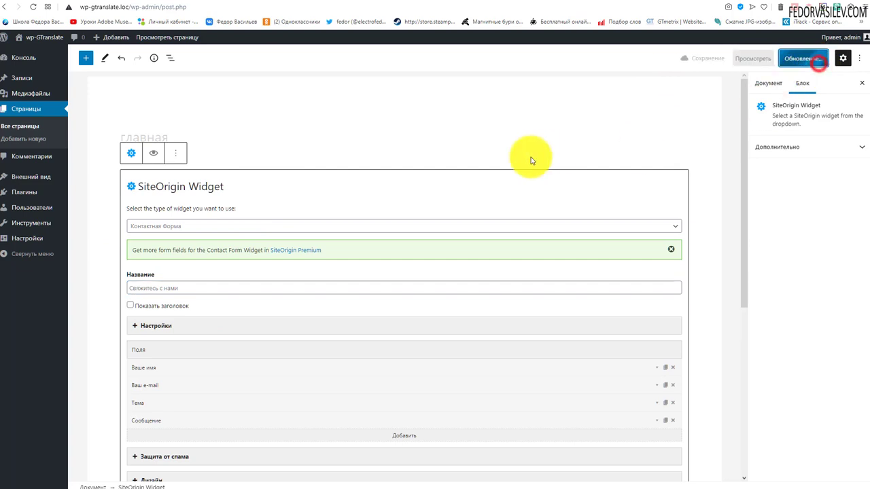
left_click(619, 1)
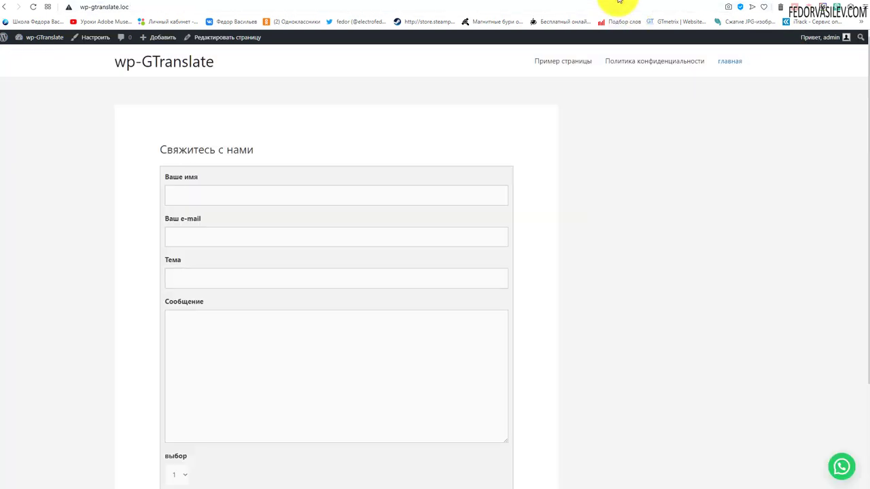
left_click(29, 10)
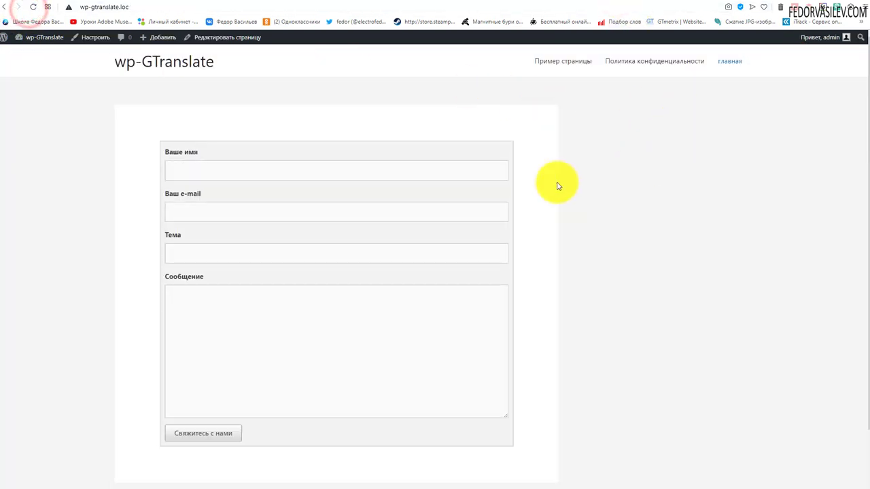
Inspect the published contact form on the home page, including its Сообщение field
scroll(365, 183, "down", 3)
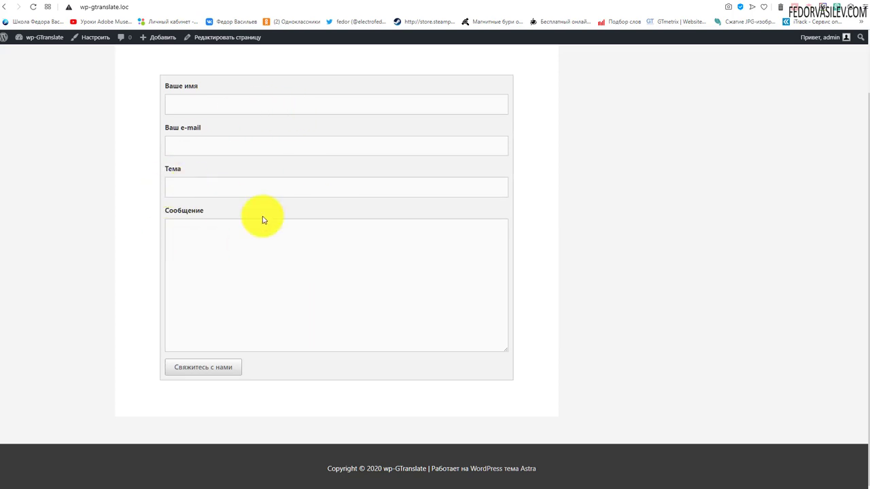
scroll(262, 217, "up", 1)
left_click(204, 324)
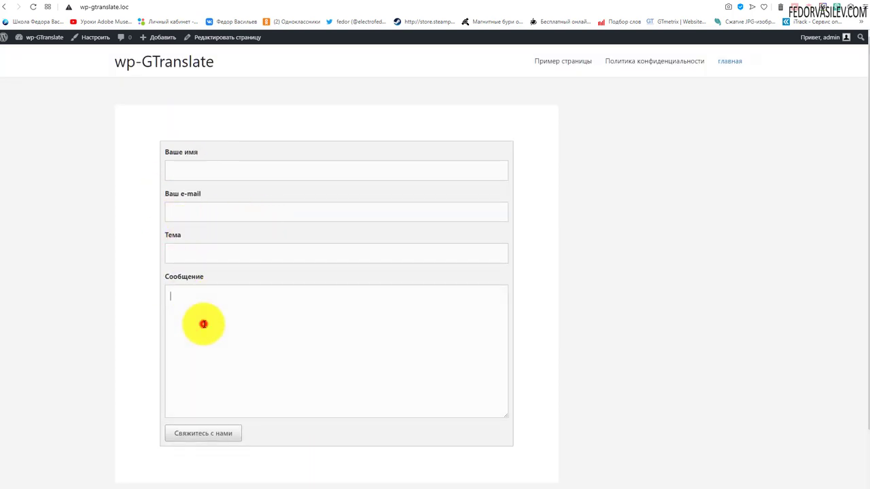
right_click(529, 300)
left_click(554, 476)
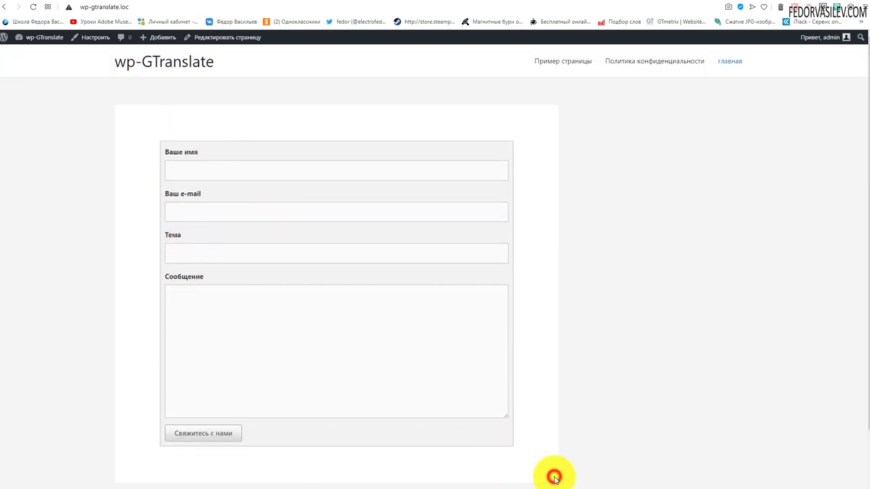
Check how the published contact form displays in the Galaxy S5 mobile view
scroll(204, 204, "down", 2)
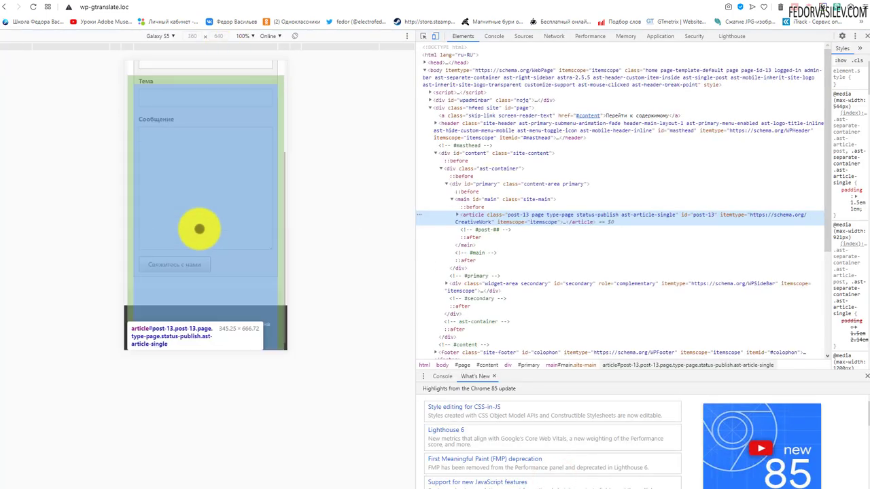
left_click(114, 221)
scroll(202, 233, "up", 3)
scroll(202, 233, "down", 3)
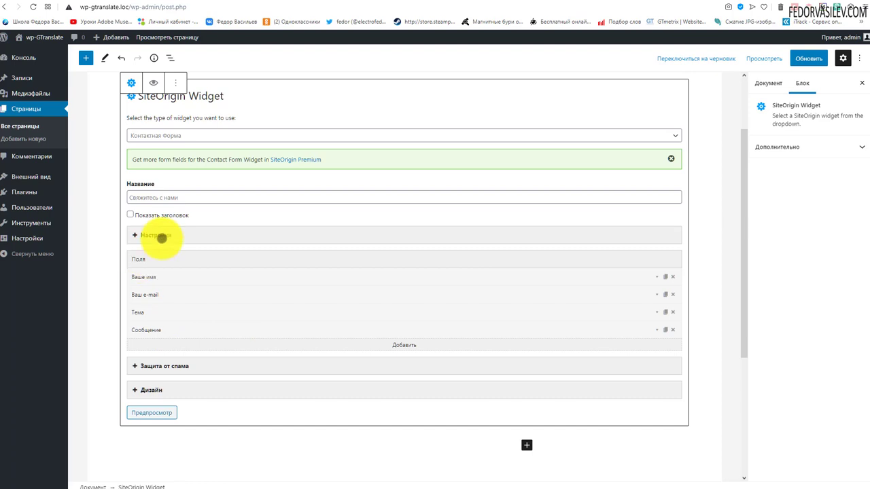
Examine the contact form's Настройки section, including Email получателя, and the field types available for the Ваше имя field
left_click(162, 237)
scroll(167, 228, "down", 1)
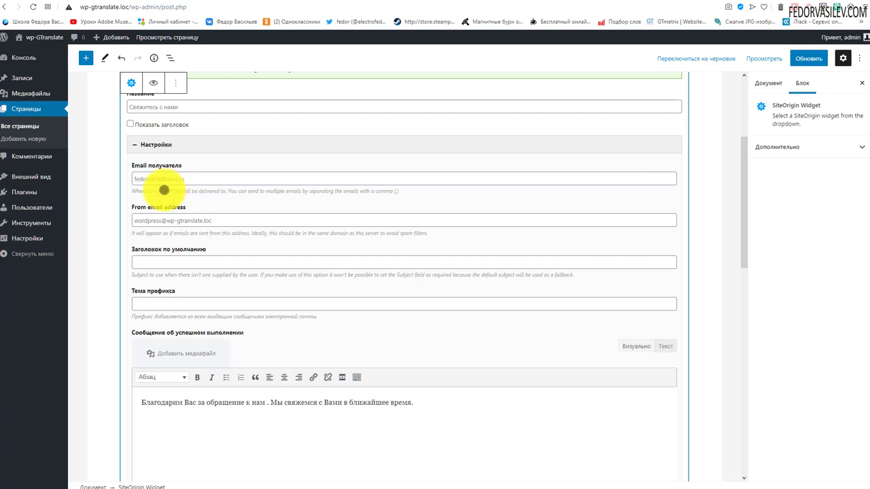
left_click_drag(198, 179, 120, 169)
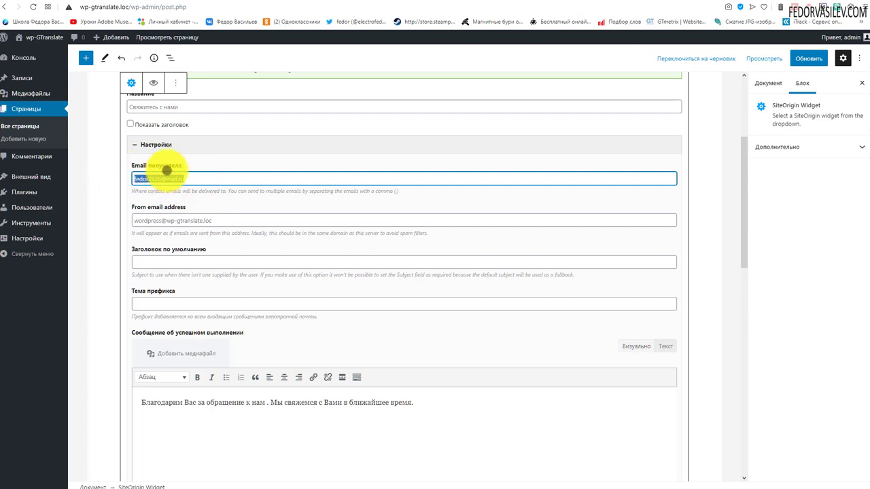
left_click(174, 144)
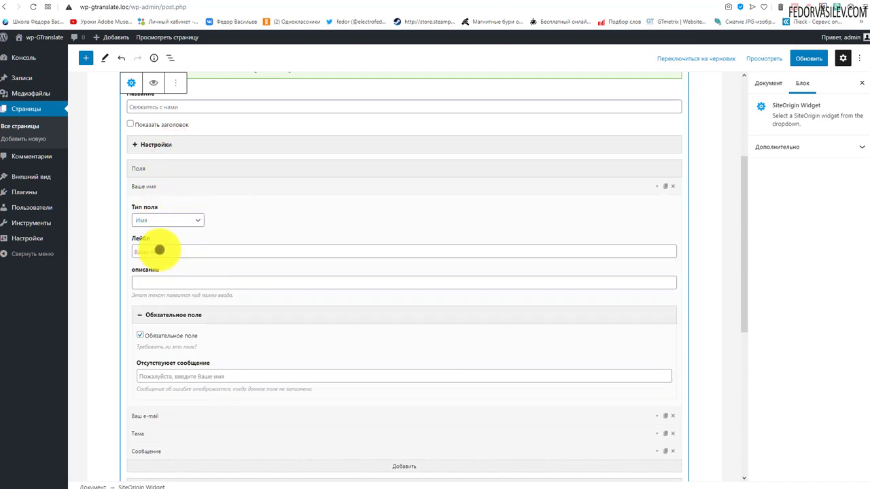
left_click(154, 218)
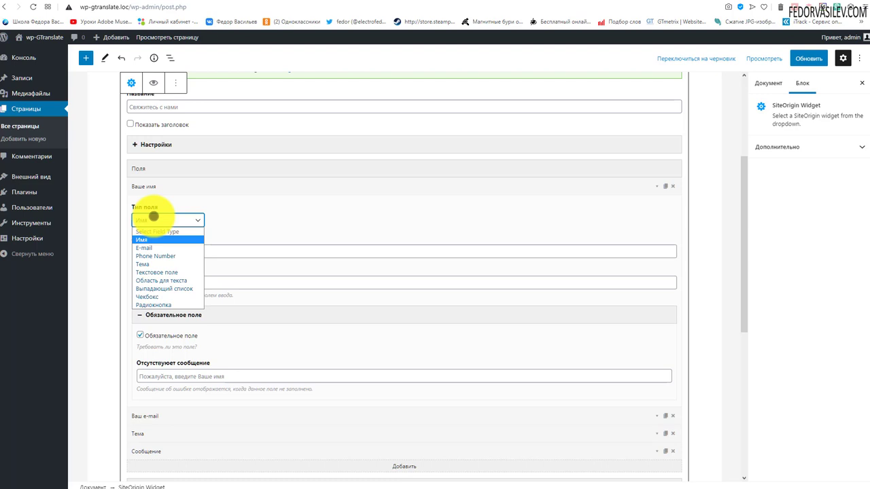
left_click(258, 187)
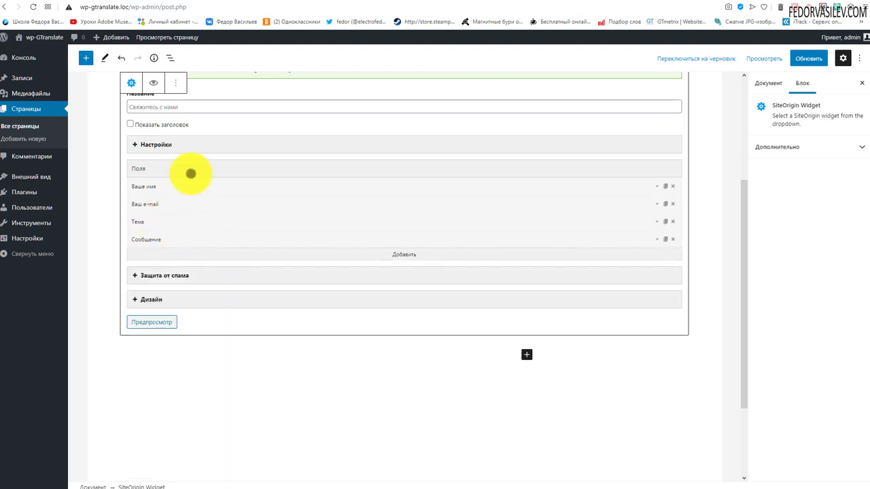
Locate the Тема field on the live home page and delete it from the contact form widget's fields
left_click(620, 2)
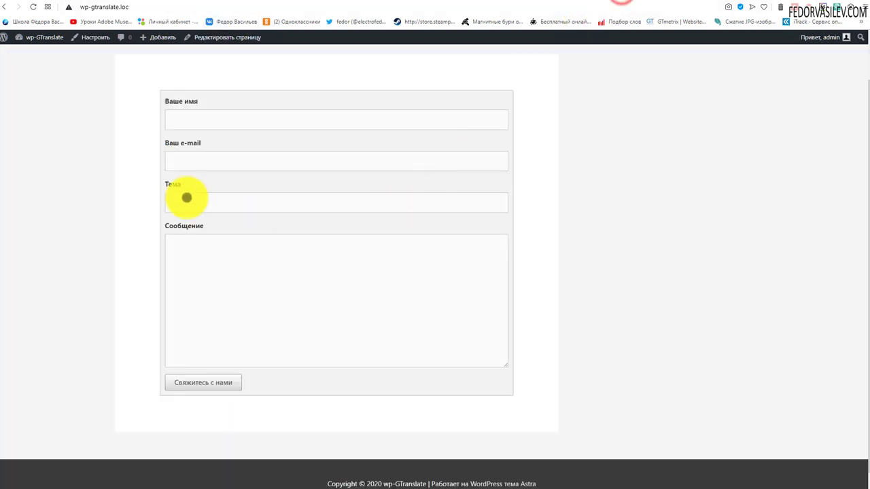
left_click(589, 2)
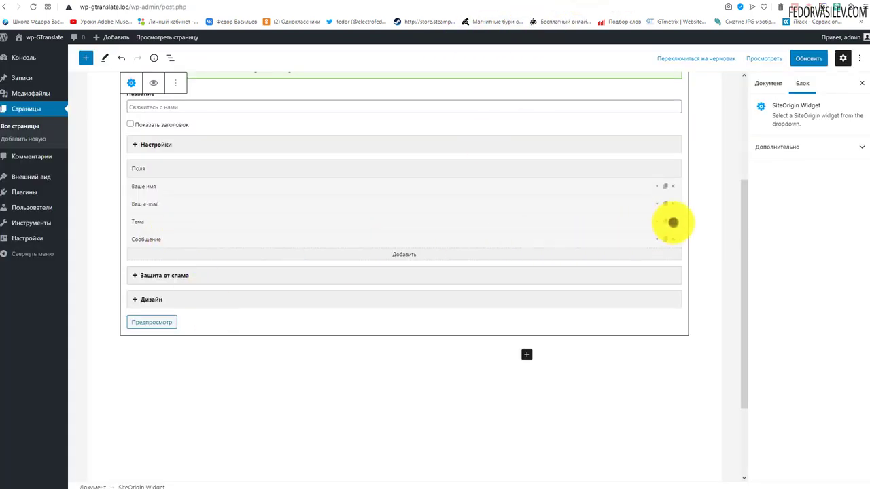
left_click(673, 221)
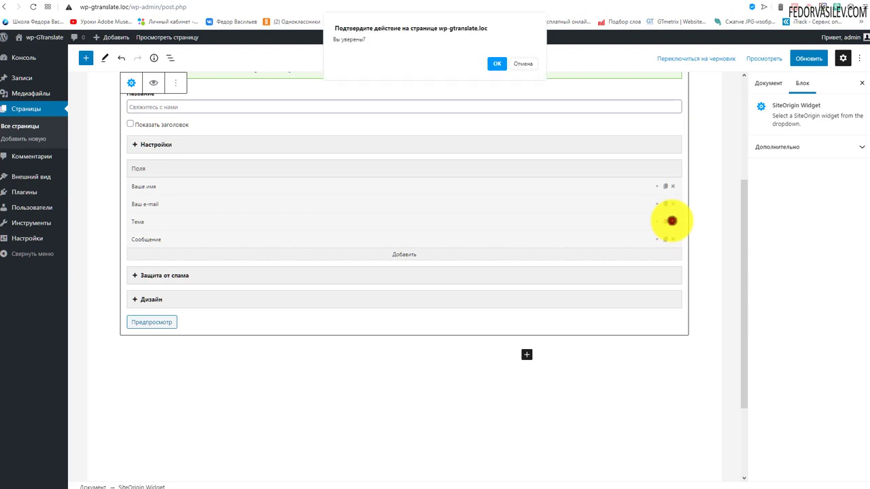
left_click(500, 65)
Update the главная page and reload the live home page to check the form's fields
left_click(809, 58)
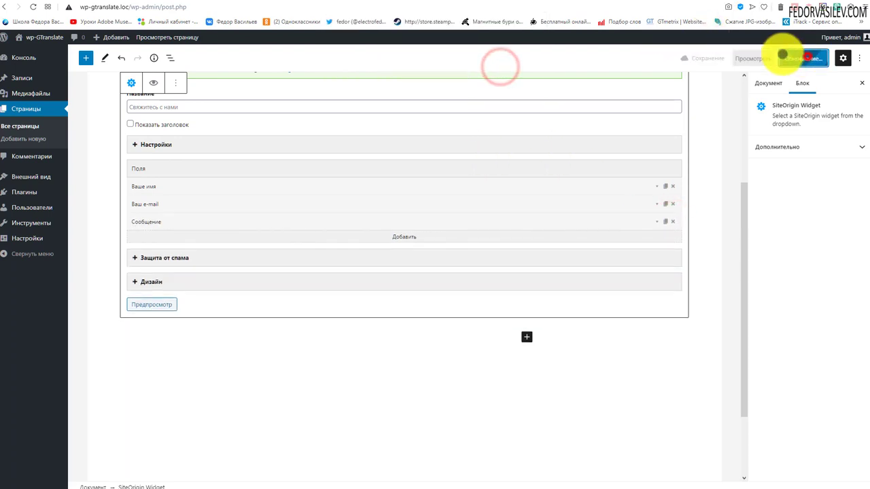
left_click(615, 2)
key("F5")
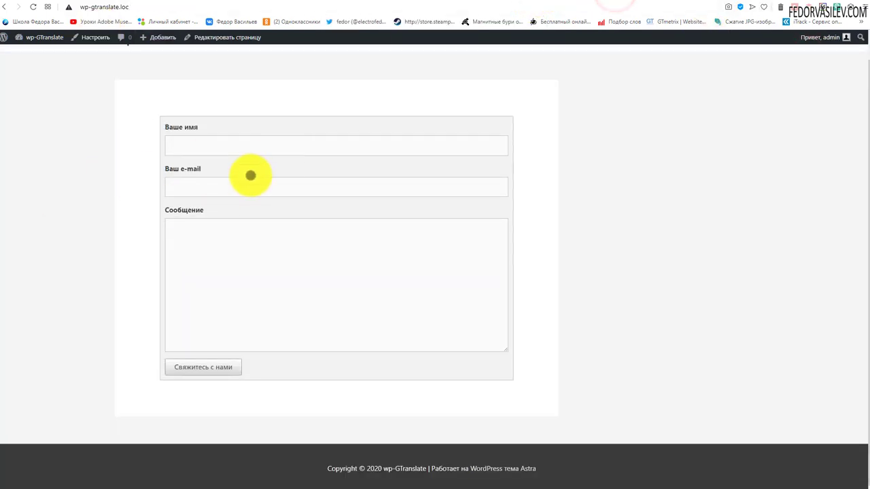
left_click(582, 2)
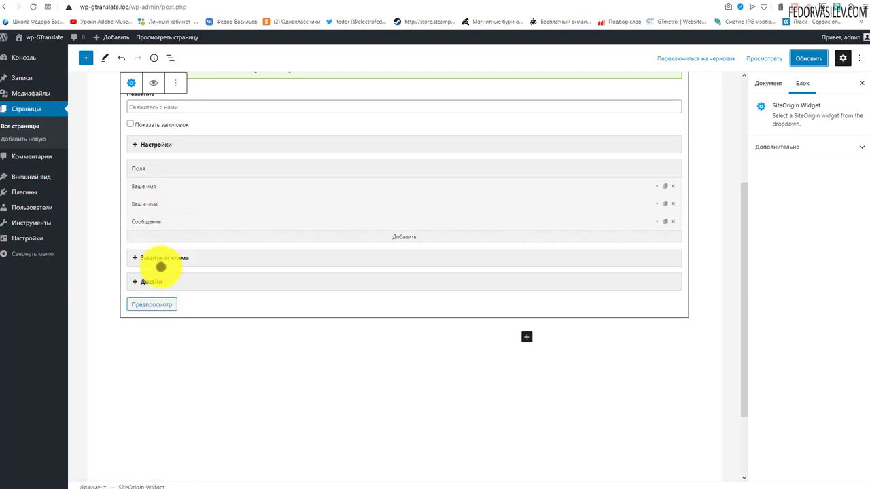
Examine the Защита от спама section, temporarily enabling Use reCAPTCHA v2 to view its key and appearance options
left_click(163, 258)
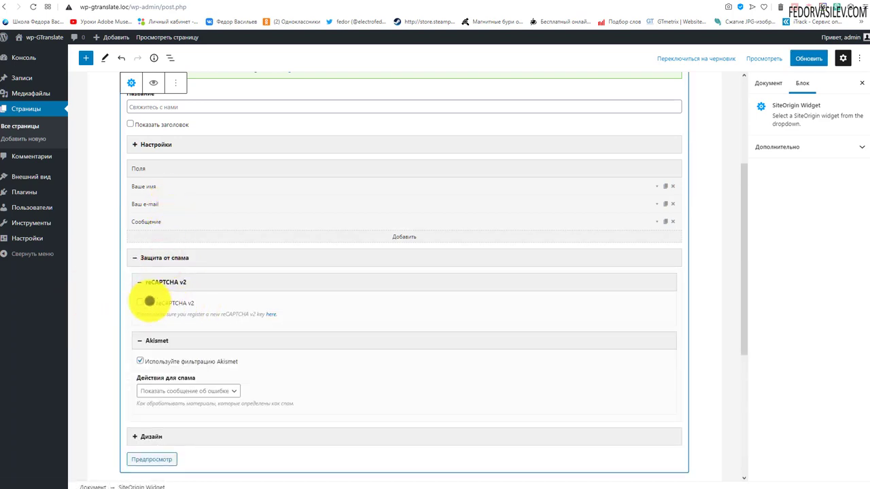
left_click(141, 303)
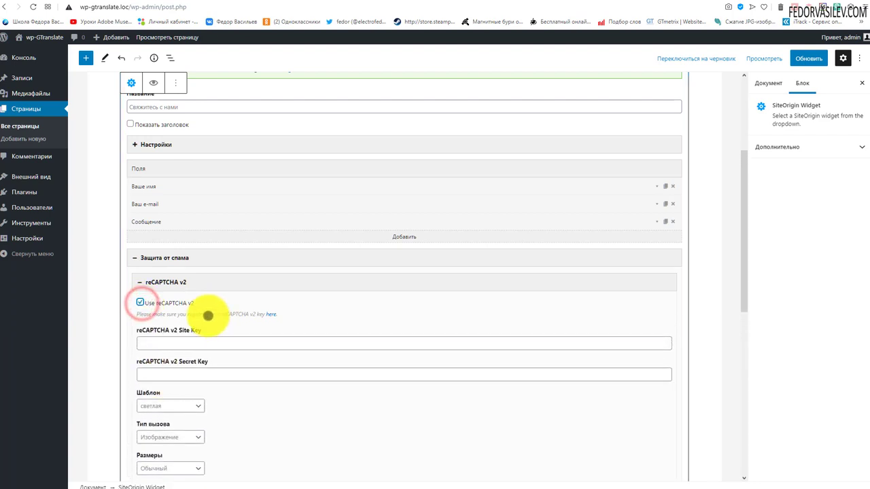
scroll(210, 319, "down", 2)
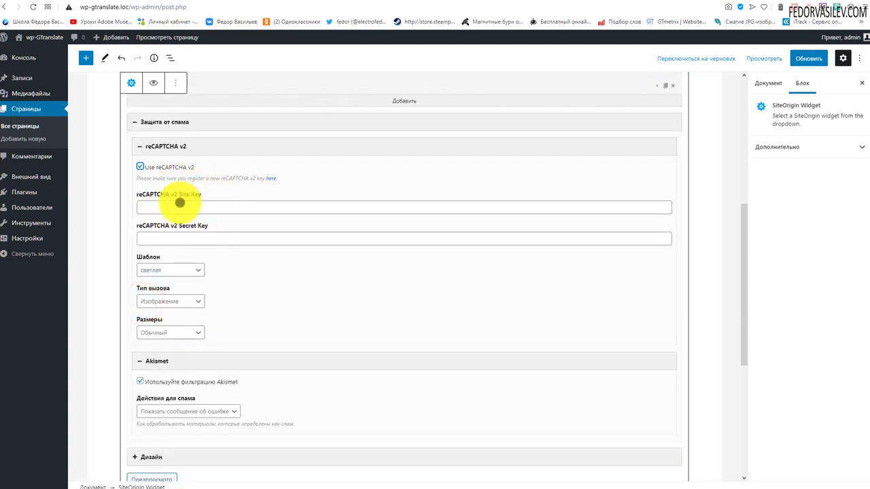
left_click(140, 166)
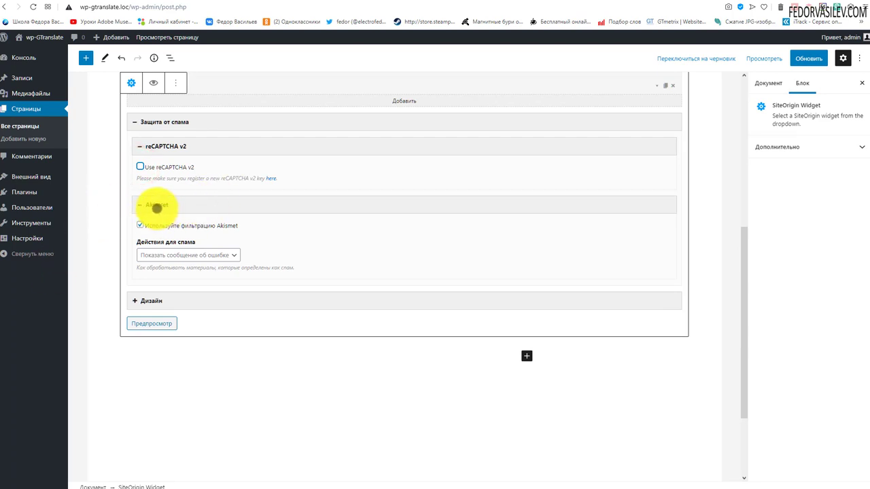
left_click(147, 146)
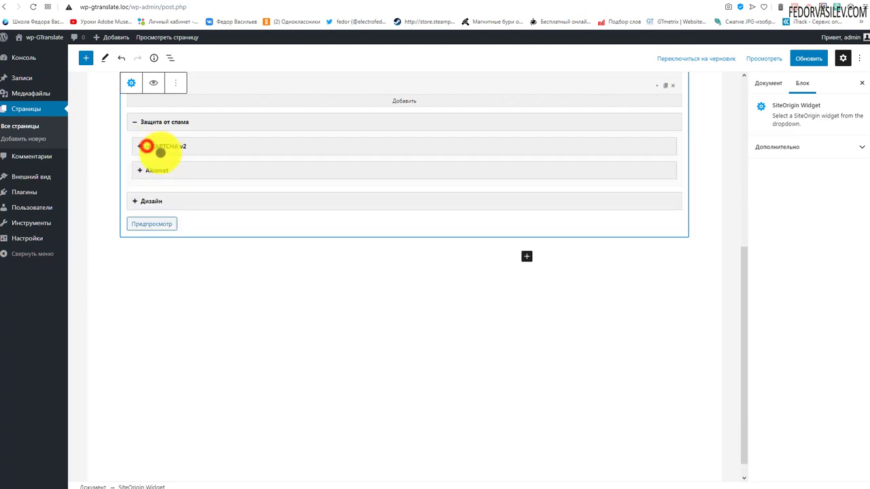
left_click(168, 122)
scroll(160, 204, "up", 3)
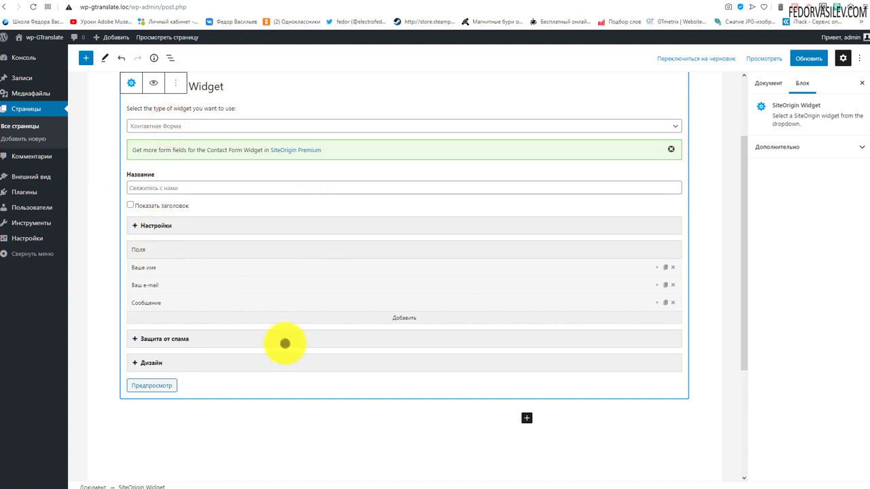
Add a new field to the contact form and set its type to Выпадающий список
left_click(402, 319)
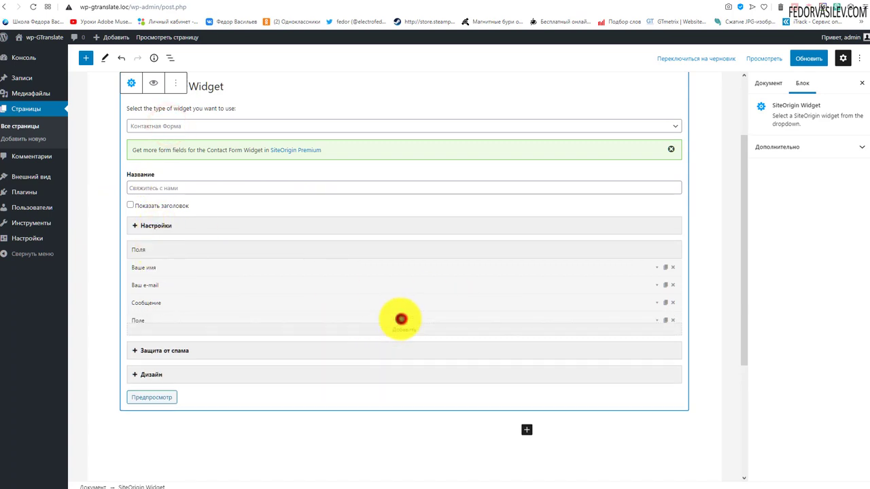
left_click(139, 320)
scroll(197, 299, "down", 2)
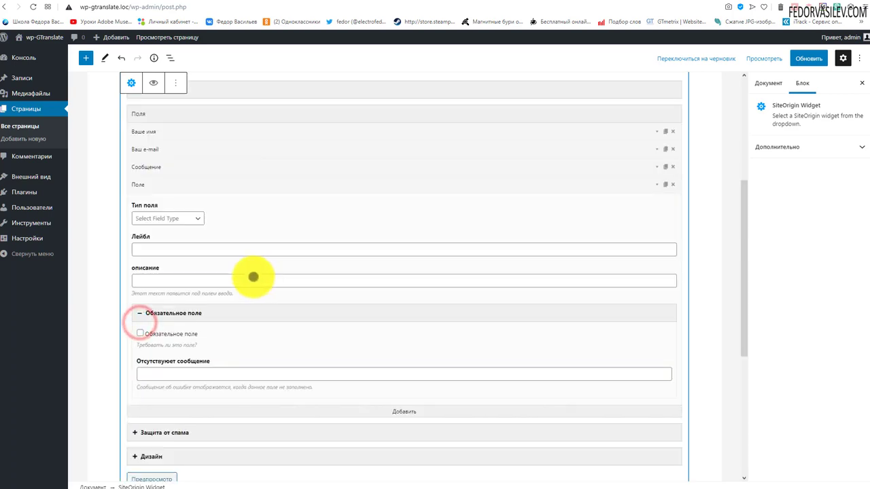
left_click(184, 219)
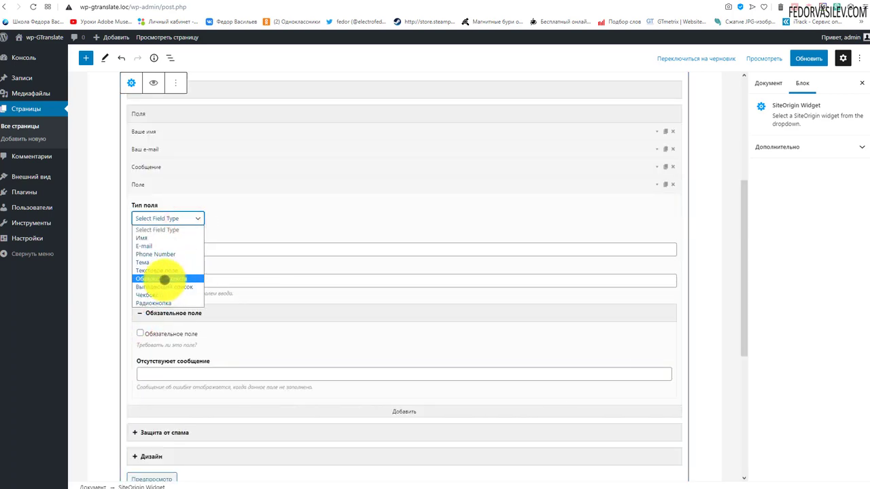
left_click(166, 286)
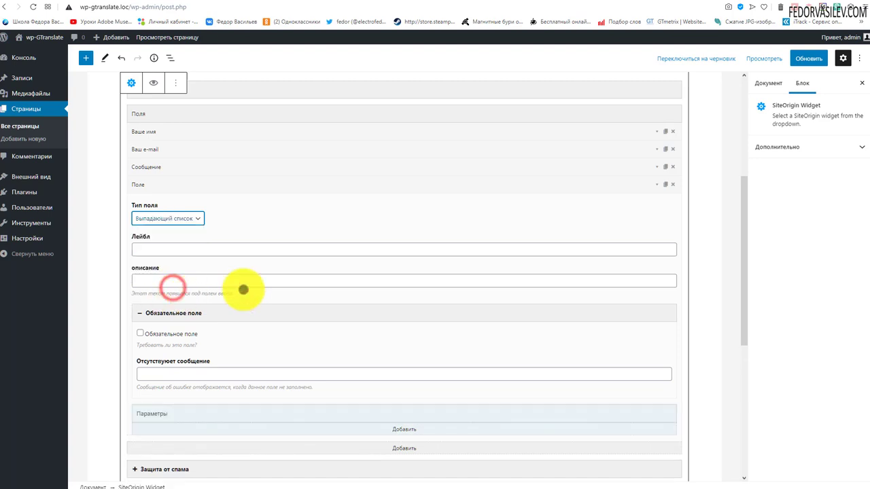
Review the new dropdown field's label, description, required-field and missing-message options without filling them in
scroll(208, 283, "down", 1)
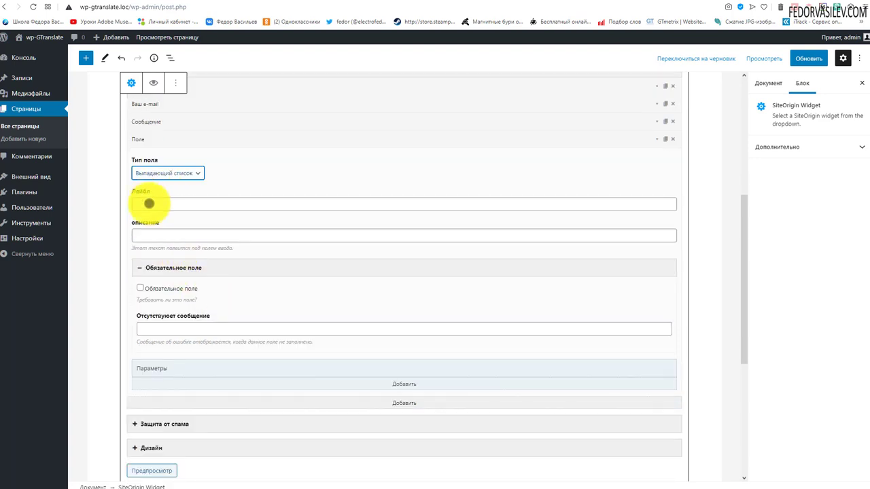
left_click(149, 204)
scroll(284, 238, "down", 2)
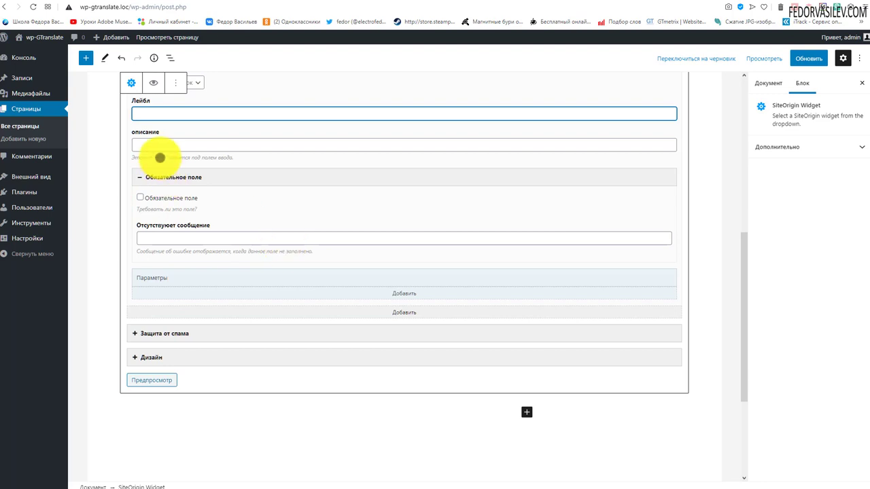
left_click(137, 240)
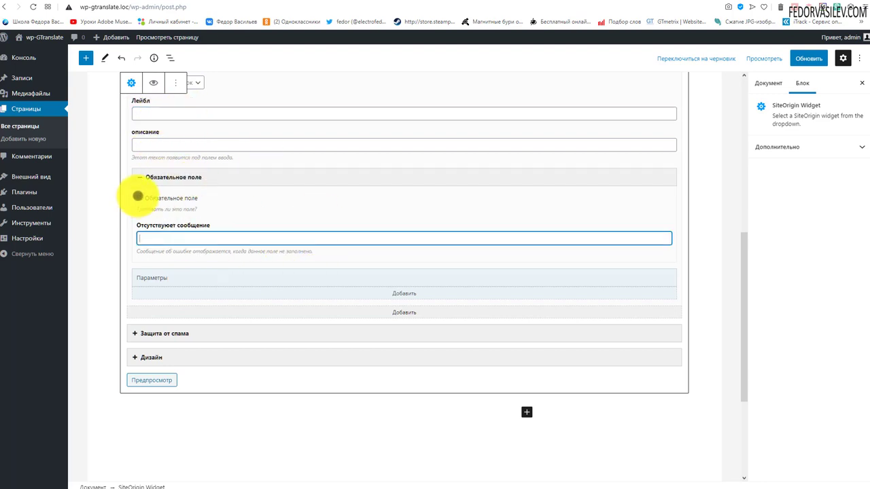
left_click(141, 196)
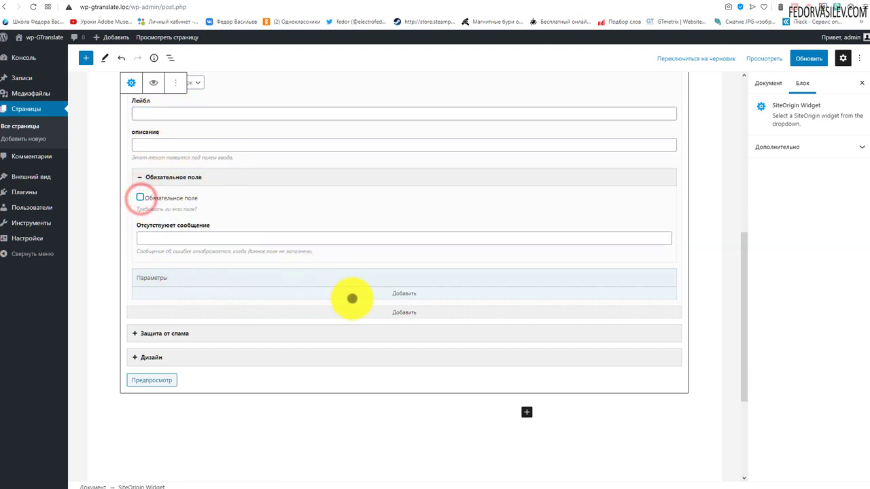
Add two options to the dropdown field with the values демо and демо2
left_click(397, 294)
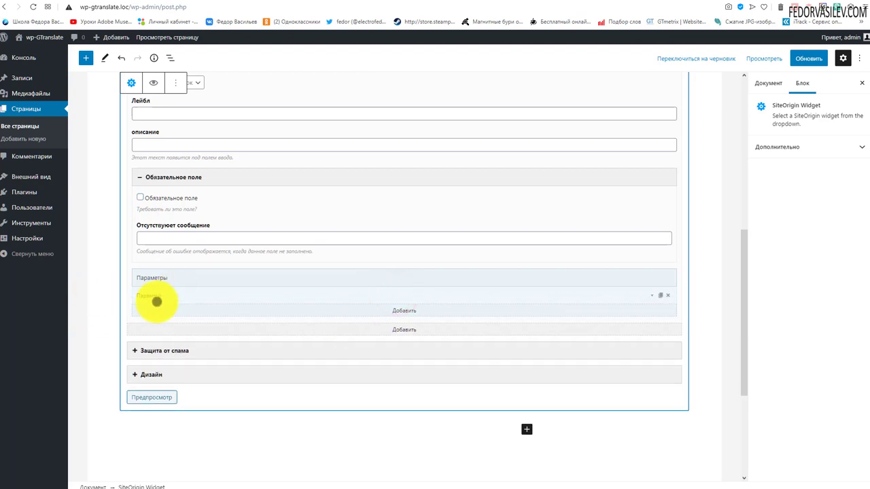
left_click(150, 297)
left_click(161, 332)
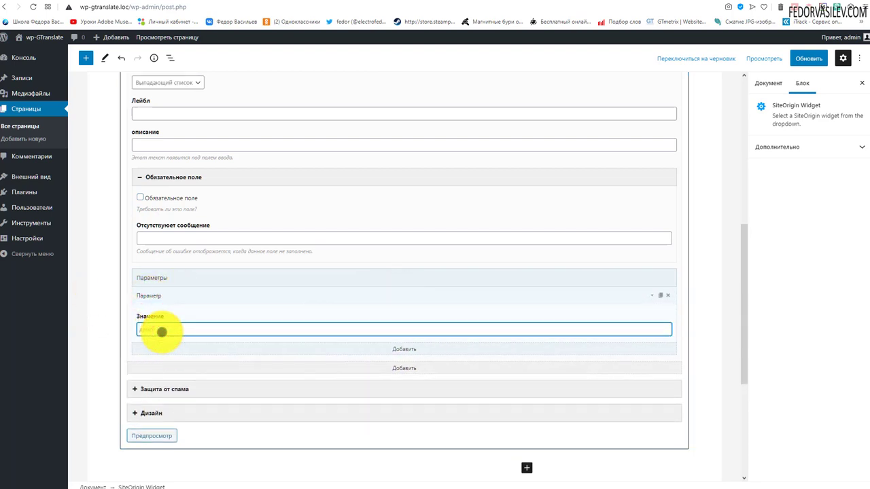
type("демо")
left_click(406, 349)
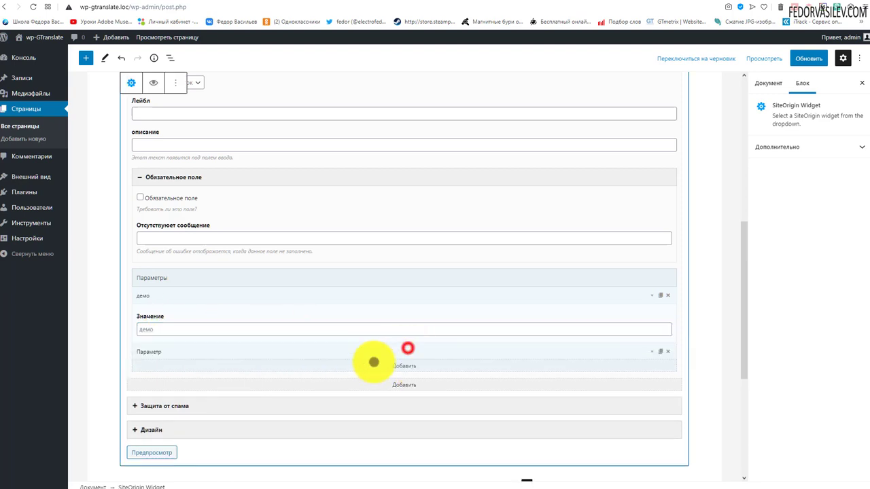
left_click(346, 351)
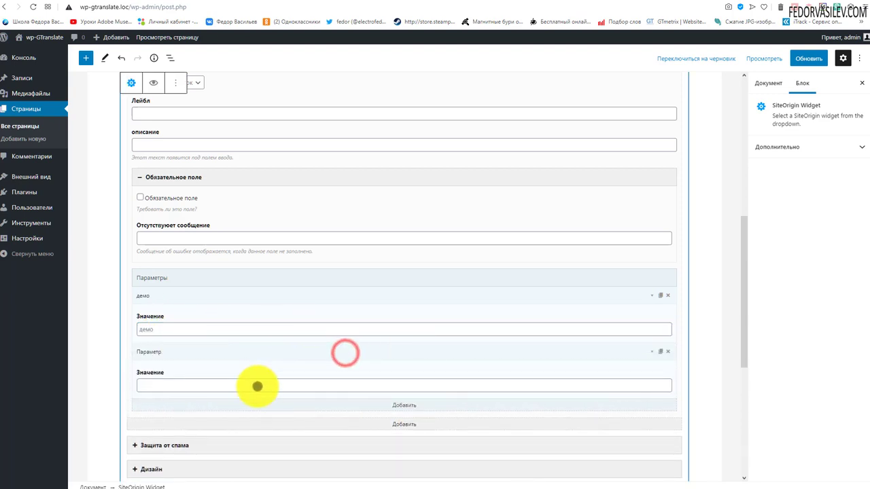
left_click(256, 385)
type("демо2")
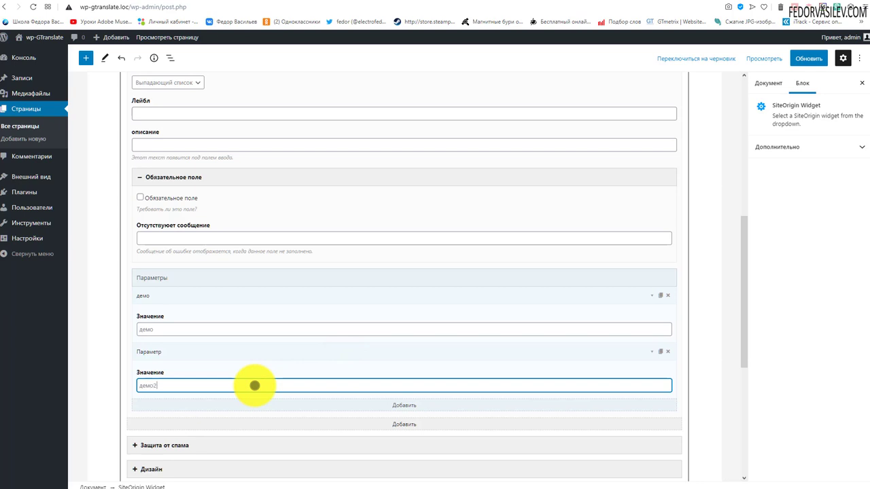
Examine the Дизайн section of the contact form, covering container, field labels, fields, descriptions and error message styling options
scroll(280, 340, "down", 4)
scroll(238, 363, "up", 1)
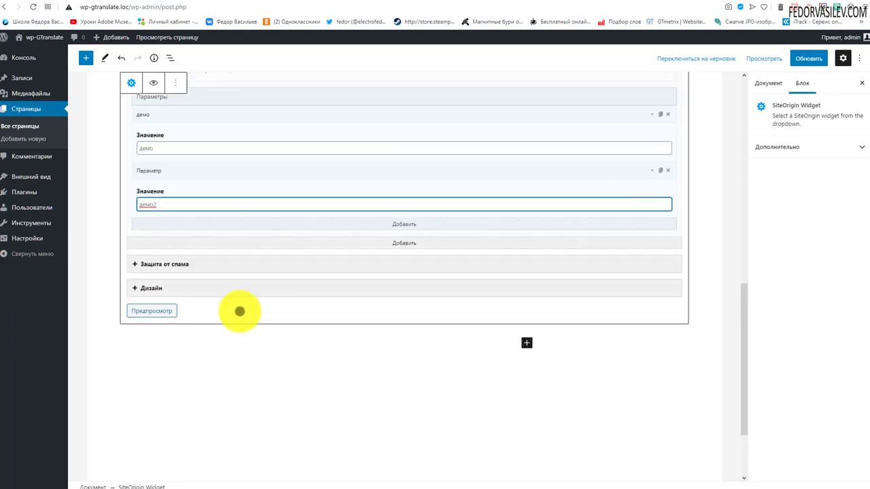
left_click(155, 289)
scroll(306, 365, "down", 3)
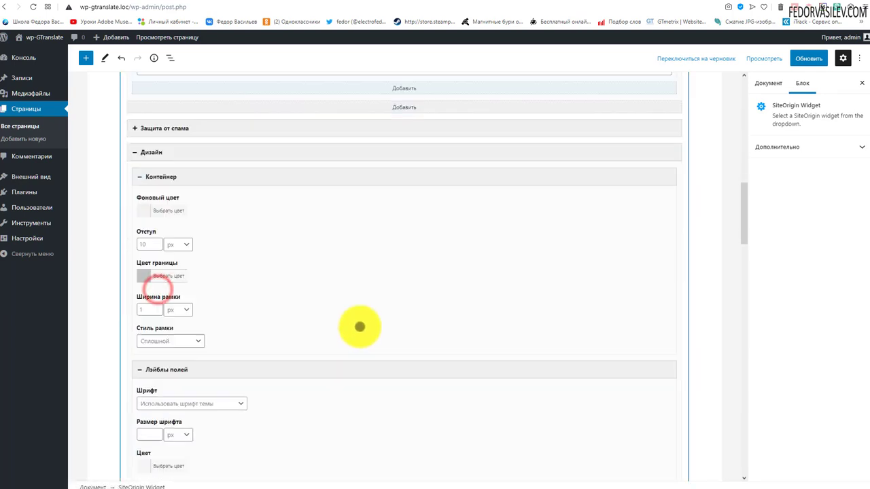
scroll(242, 282, "down", 3)
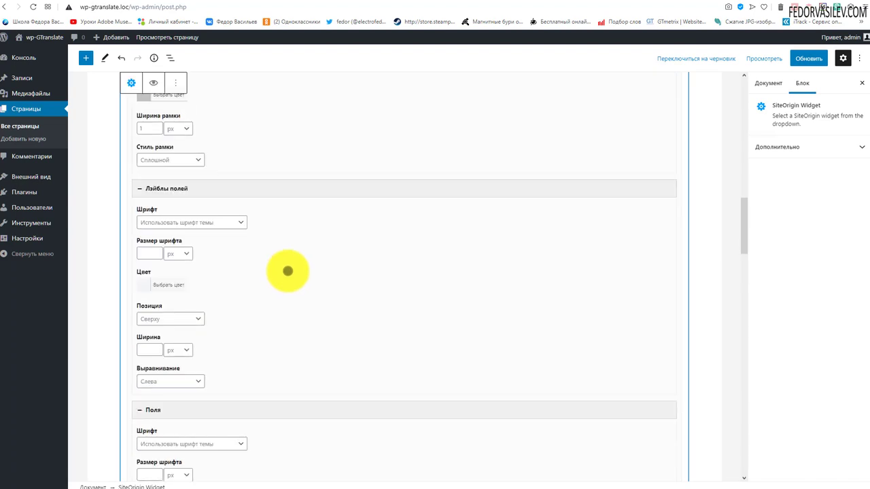
scroll(288, 271, "down", 9)
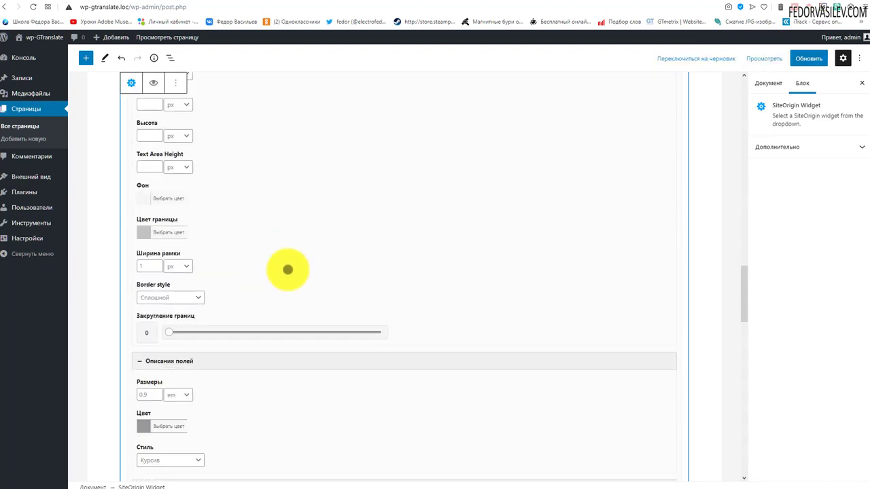
scroll(287, 270, "down", 5)
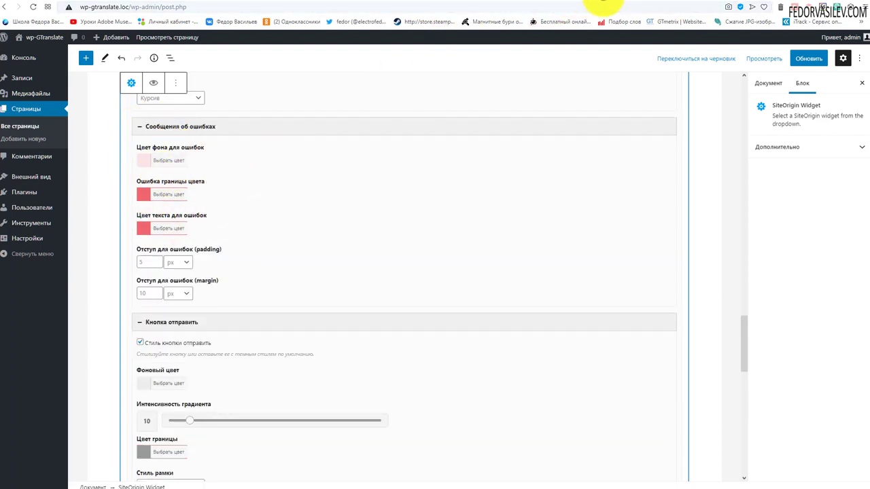
Submit the contact form empty on the live page to check how its error messages look, and return to the editor
left_click(617, 4)
left_click(211, 368)
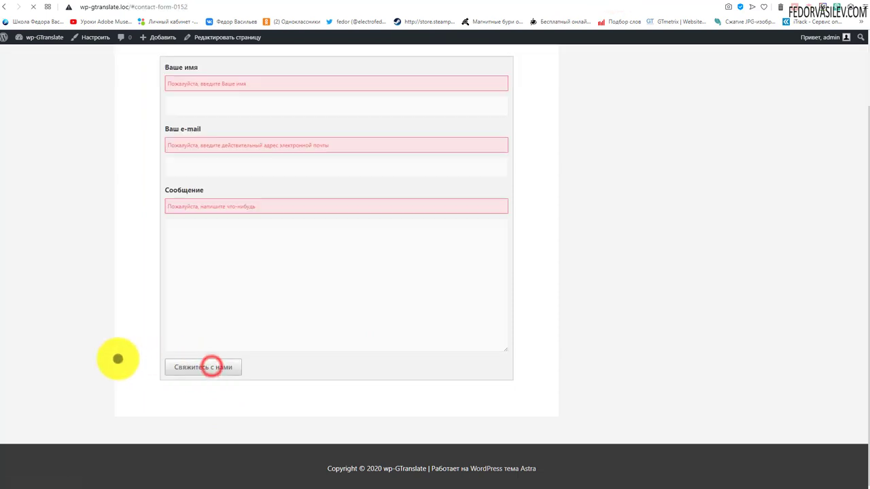
left_click(589, 3)
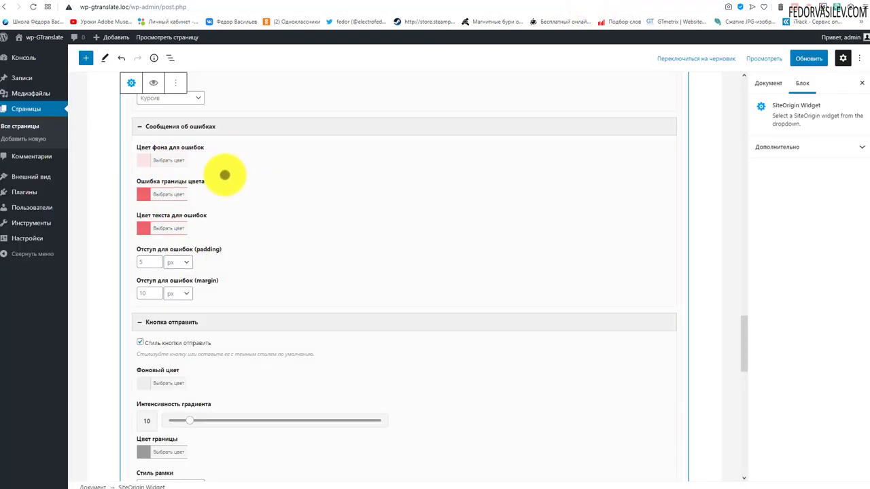
Set the submit button's background color to yellow #eeee22 and its font size to 20 px, and update the page
scroll(295, 149, "down", 1)
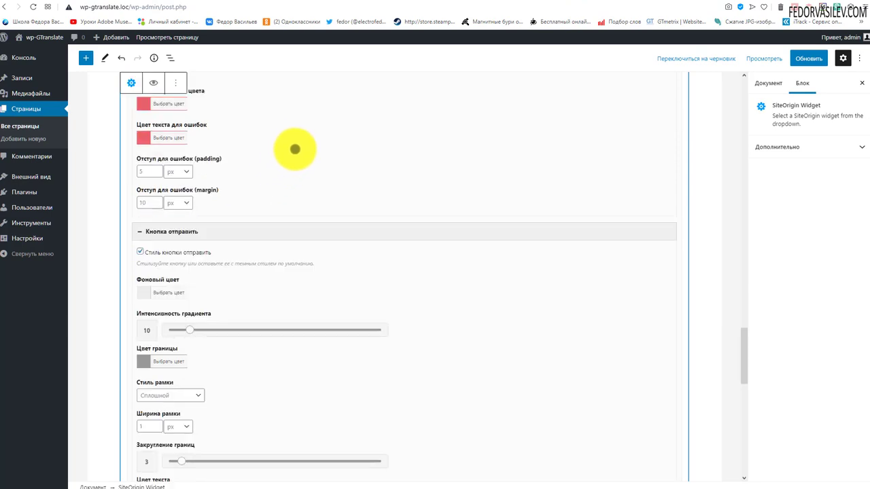
scroll(295, 149, "down", 1)
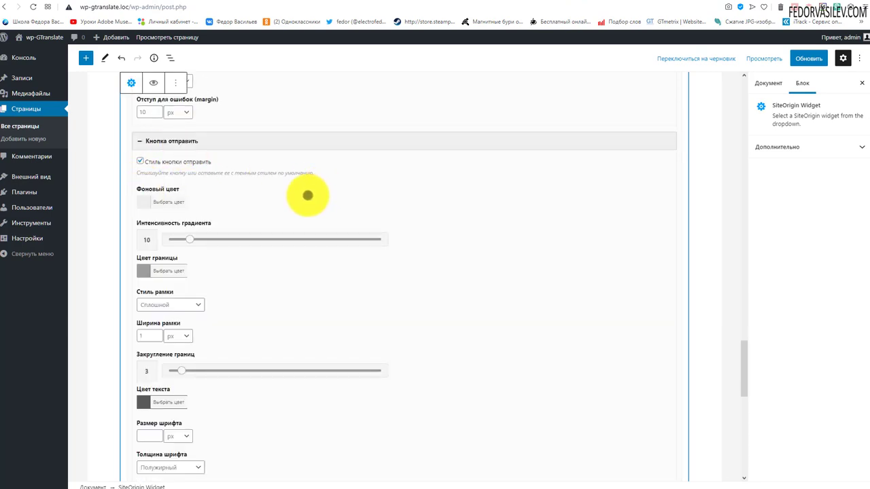
left_click(143, 202)
left_click(186, 308)
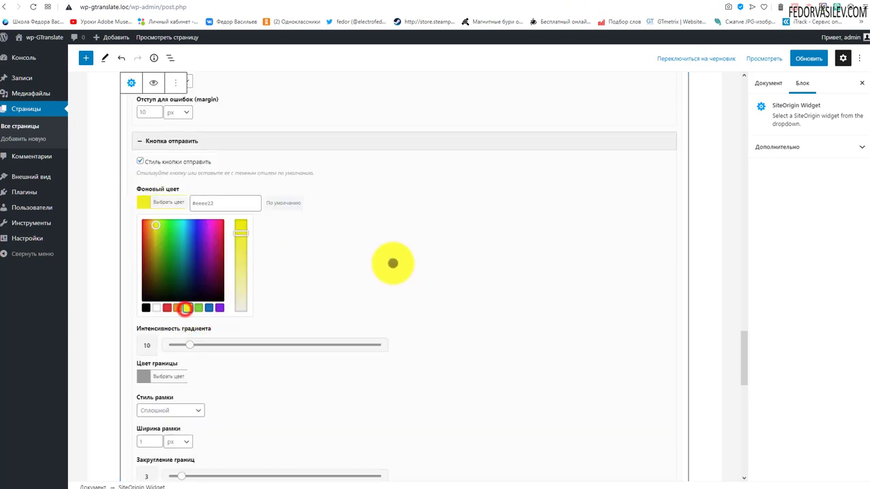
left_click(408, 247)
scroll(440, 234, "down", 1)
left_click(149, 345)
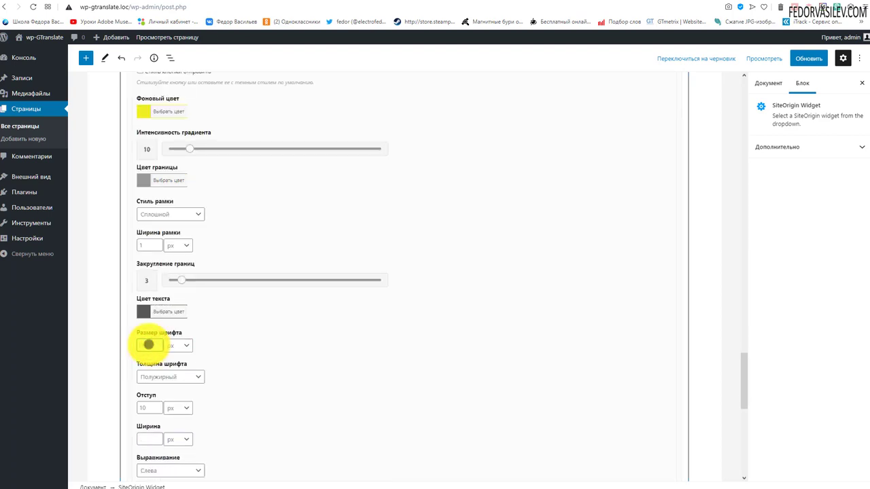
type("20")
left_click(805, 58)
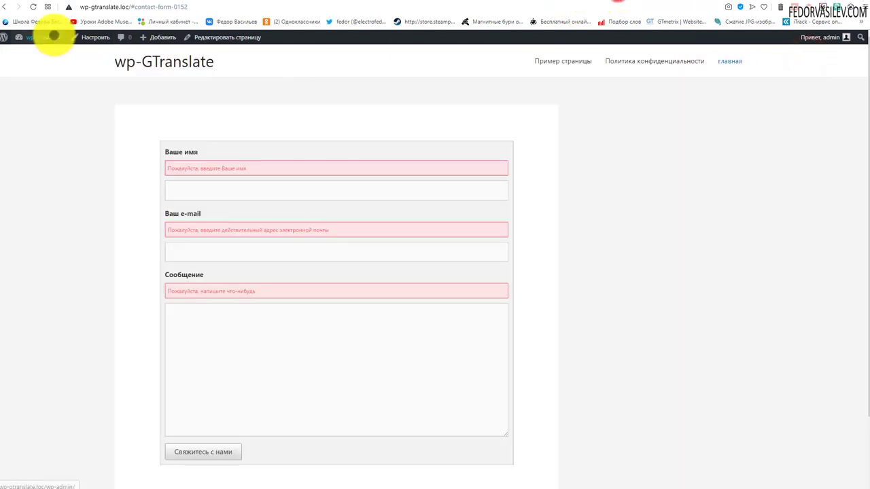
Reload the live page to check the restyled submit button and the option list of the new dropdown field
left_click(31, 7)
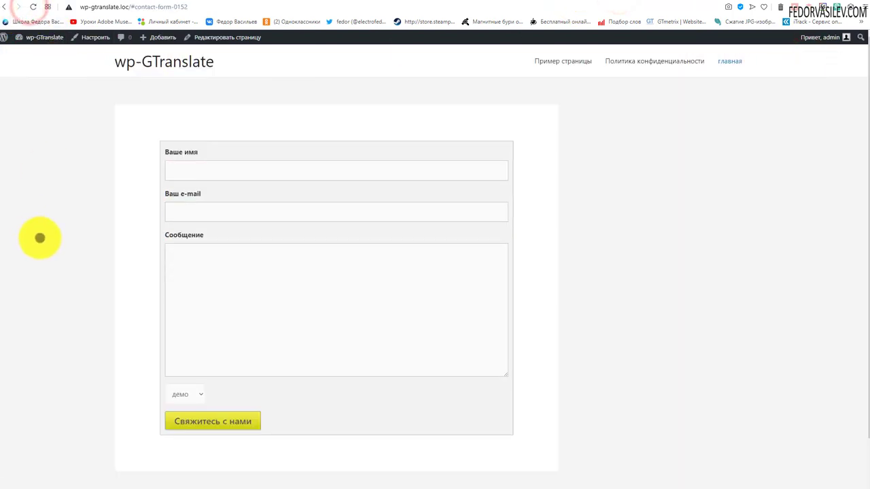
scroll(39, 238, "down", 1)
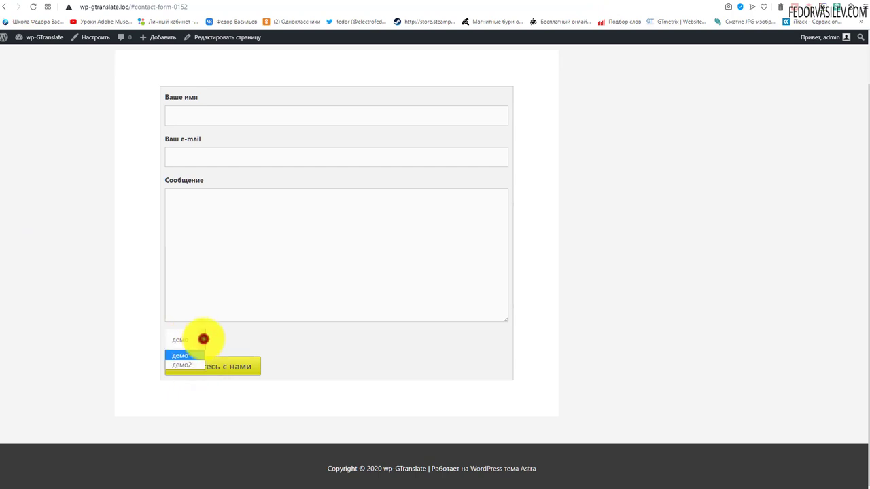
left_click(181, 356)
left_click(184, 343)
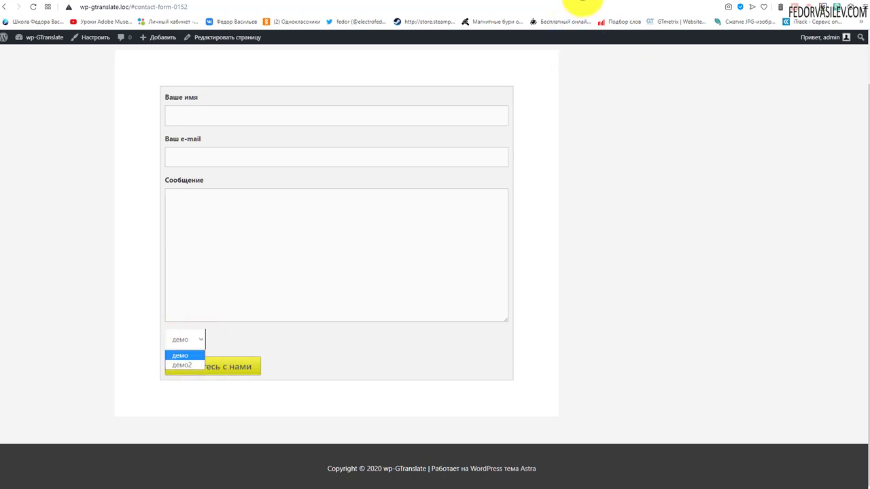
left_click(582, 4)
Move the new dropdown field between Ваш e-mail and Сообщение in the form's field list, and update the page
scroll(293, 312, "up", 10)
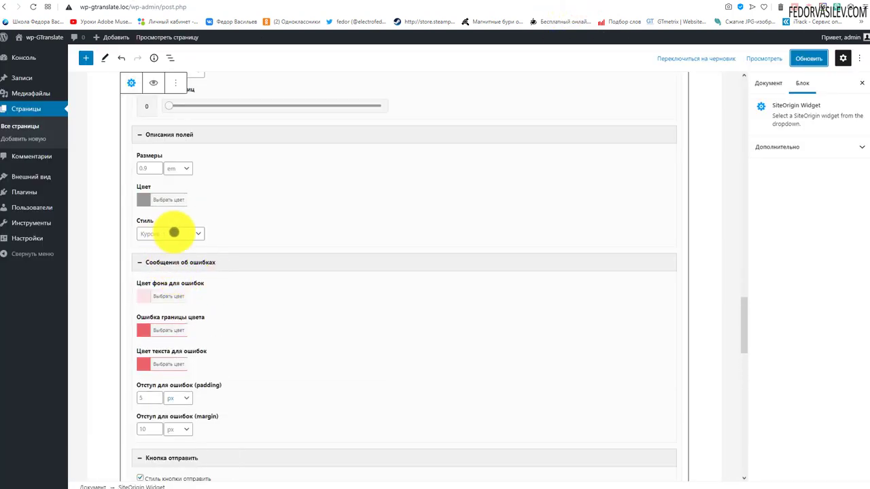
scroll(174, 233, "up", 10)
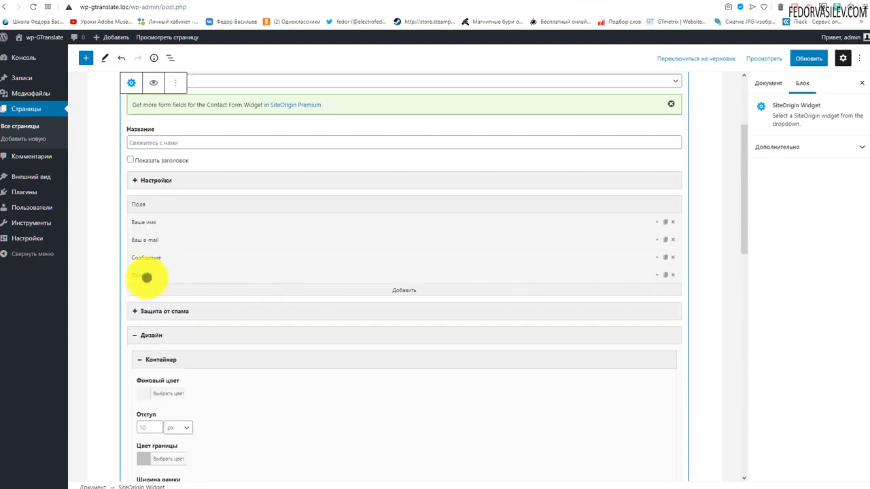
left_click(147, 275)
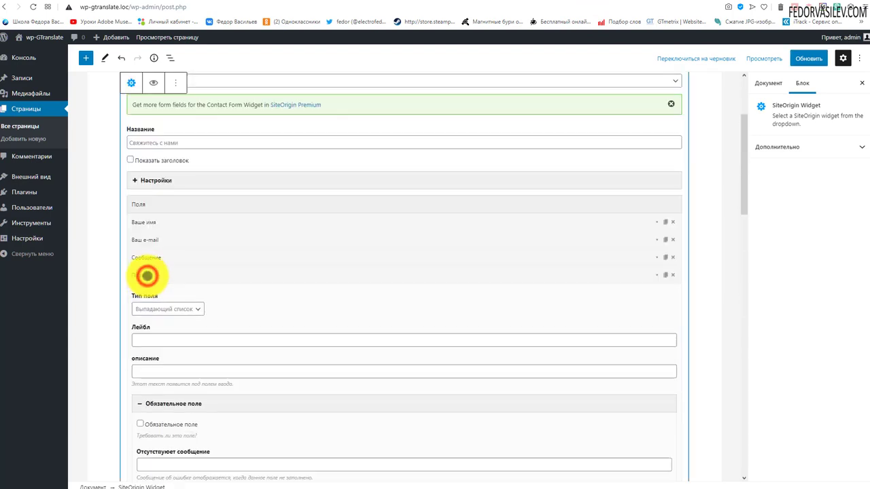
left_click(143, 273)
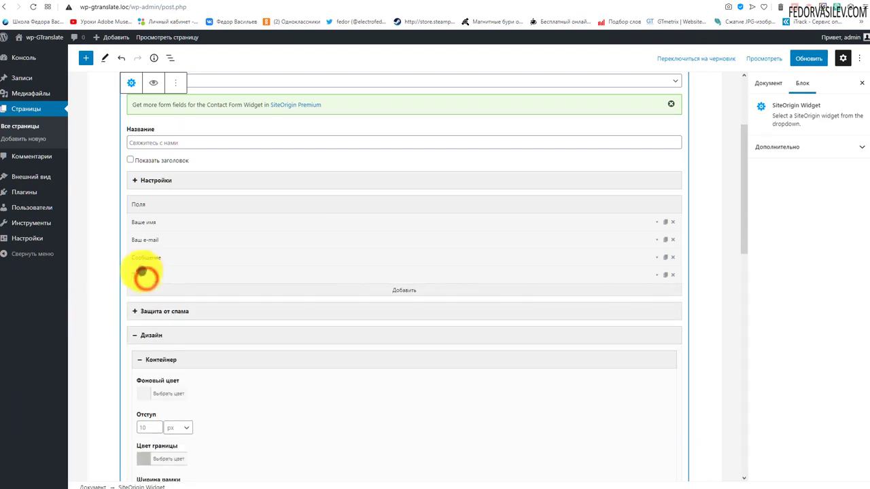
left_click_drag(141, 277, 149, 236)
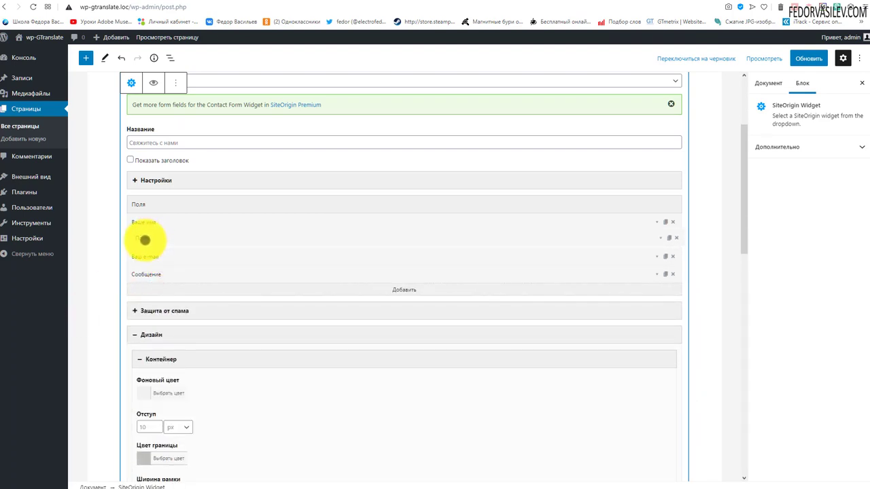
left_click_drag(145, 241, 144, 258)
left_click(808, 58)
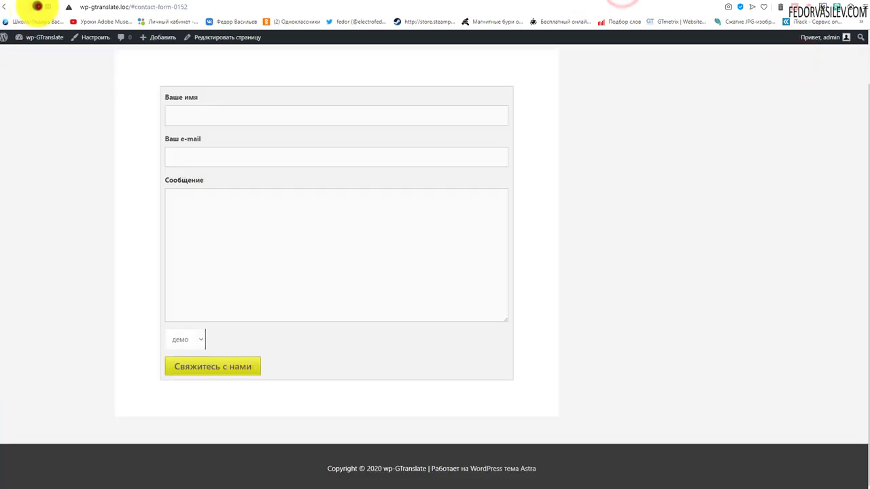
Reload the live page to check the dropdown field's new position and its options, and return to the editor
left_click(33, 7)
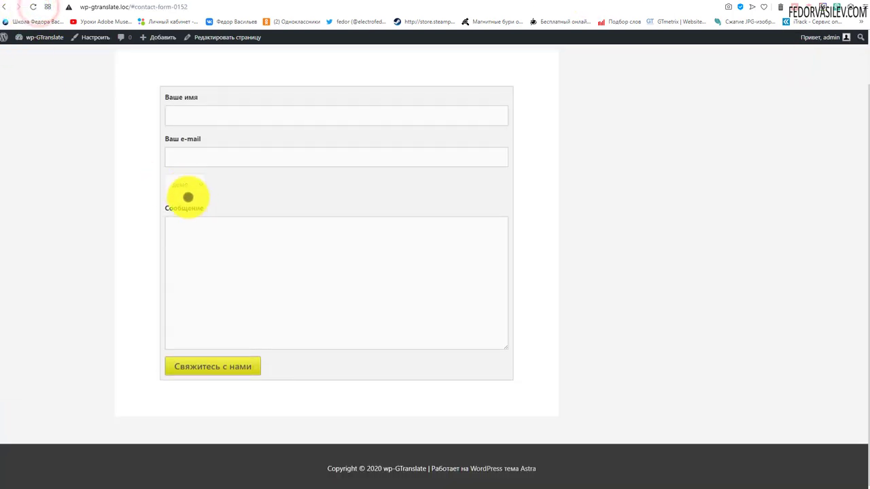
left_click(202, 190)
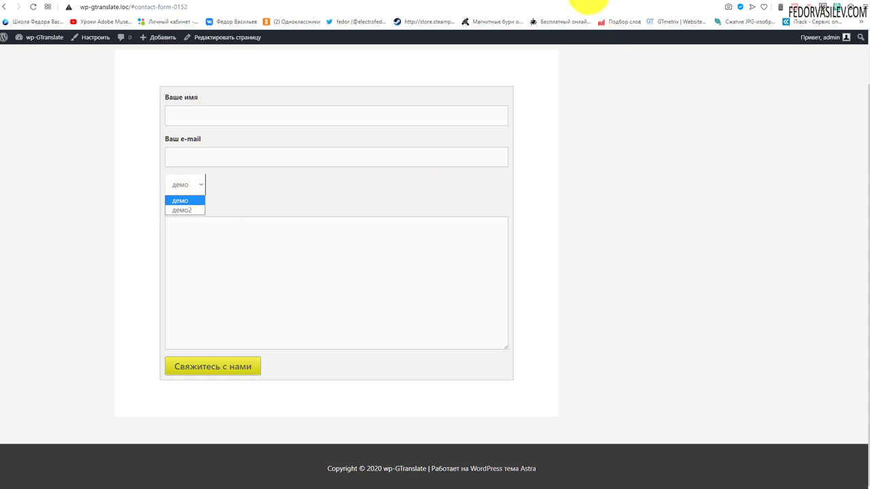
left_click(592, 5)
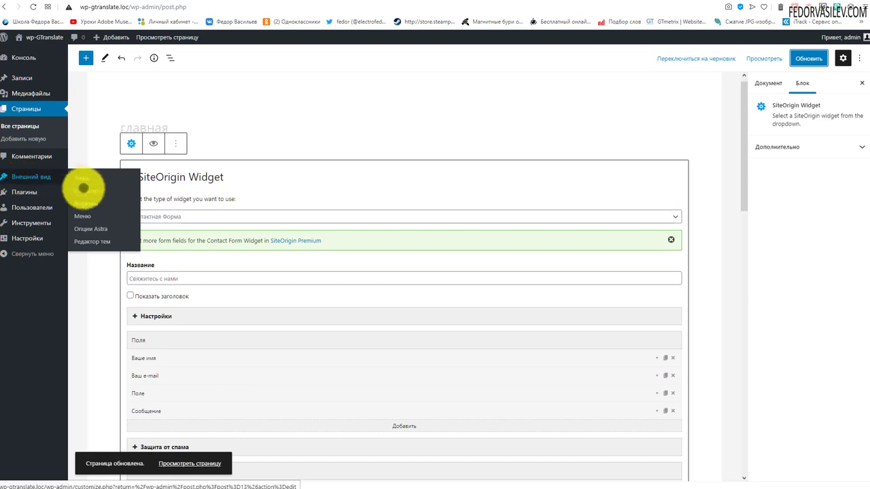
Open the SiteOrigin widget bundle page and view the disabled widgets followed by the enabled ones
mouse_move(64, 190)
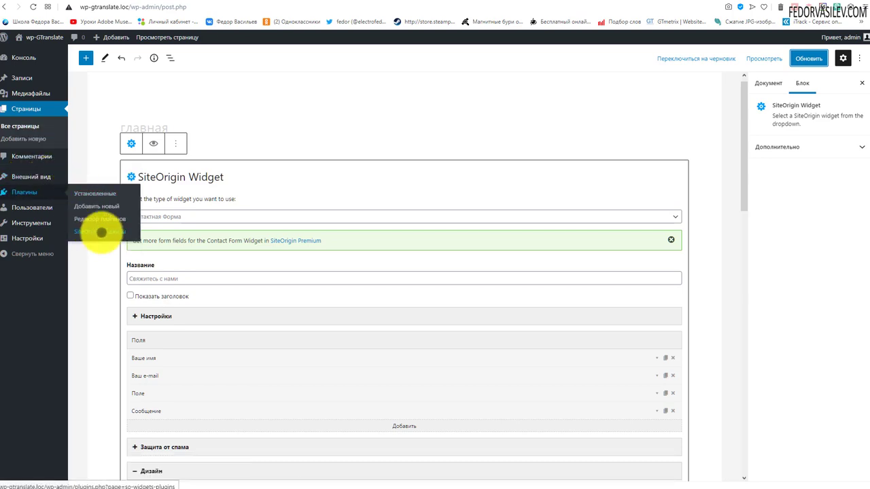
left_click(101, 232)
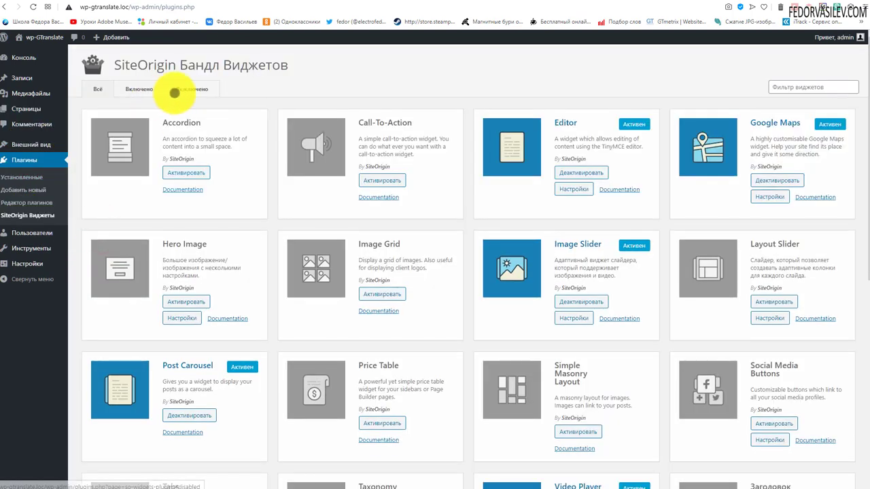
left_click(179, 90)
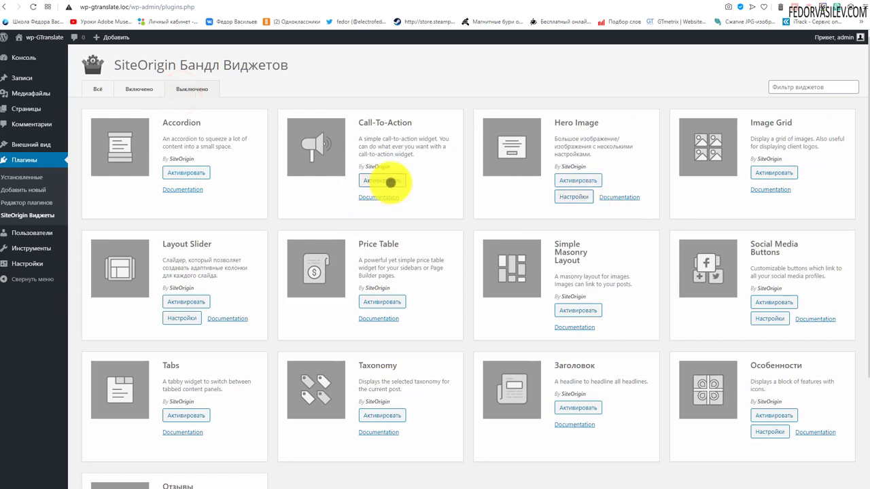
left_click(139, 89)
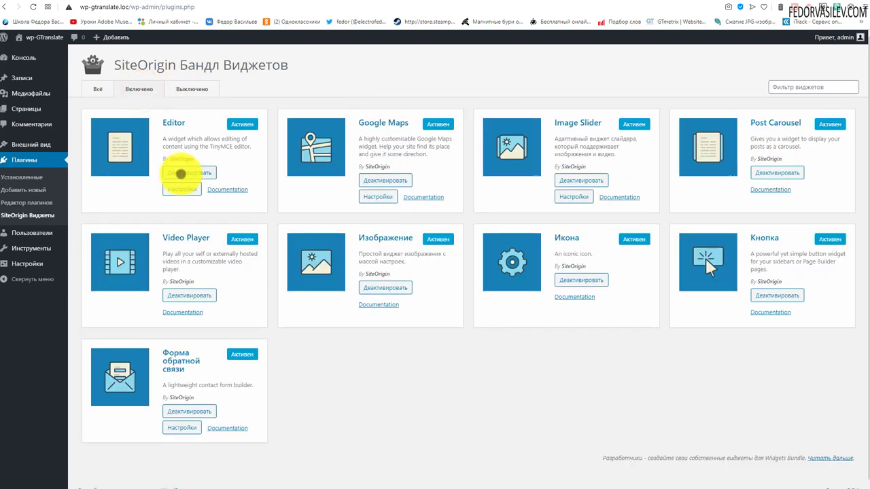
View the settings of the Editor and Image Slider widgets, closing each without changes
left_click(181, 189)
left_click(842, 55)
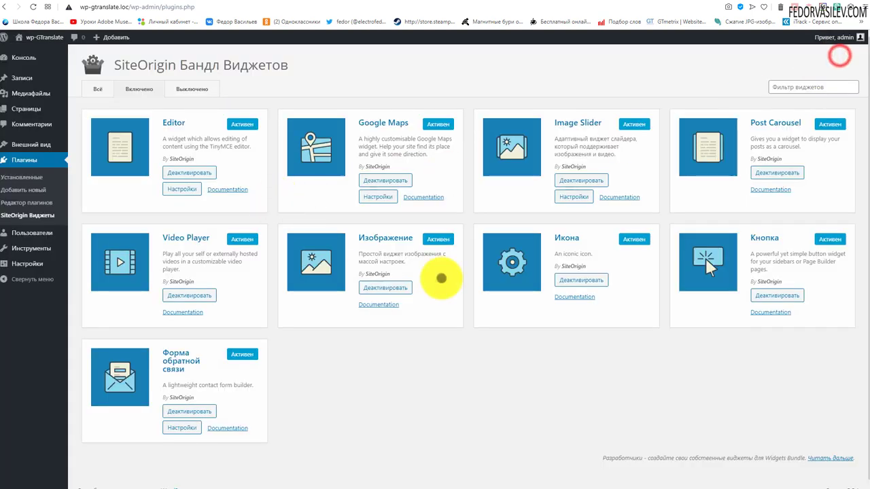
left_click(563, 248)
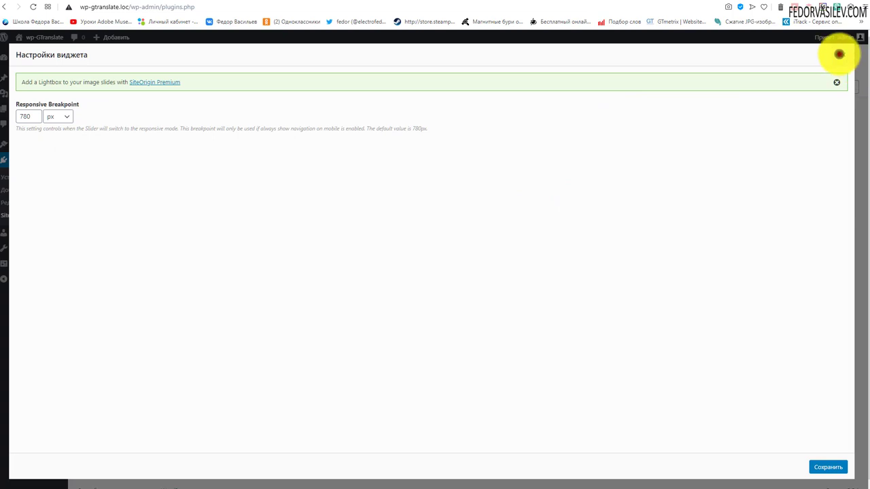
left_click(842, 55)
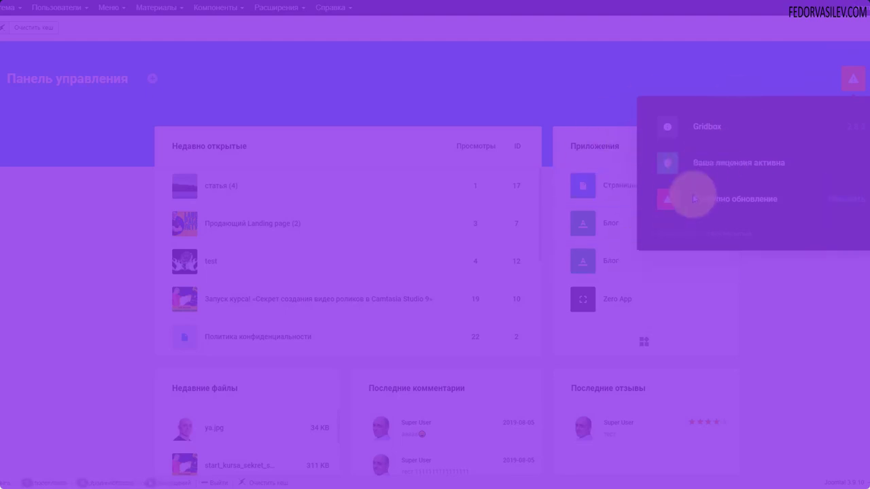
left_click(707, 126)
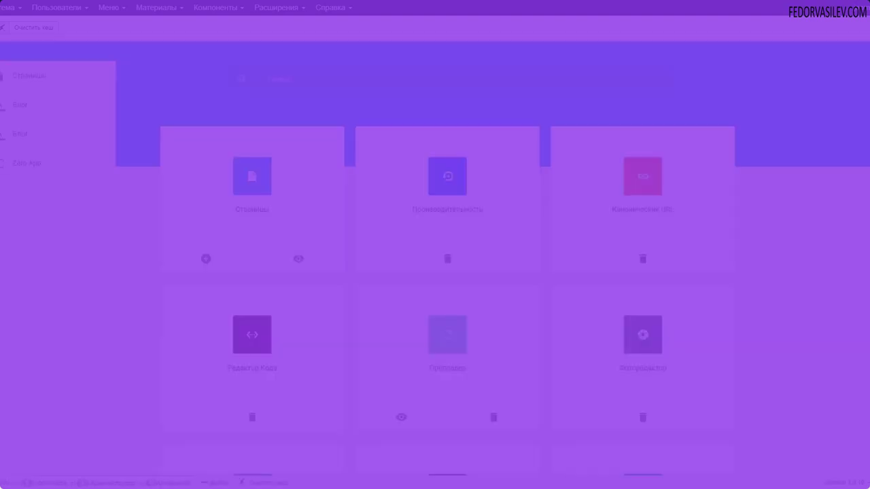
left_click(13, 170)
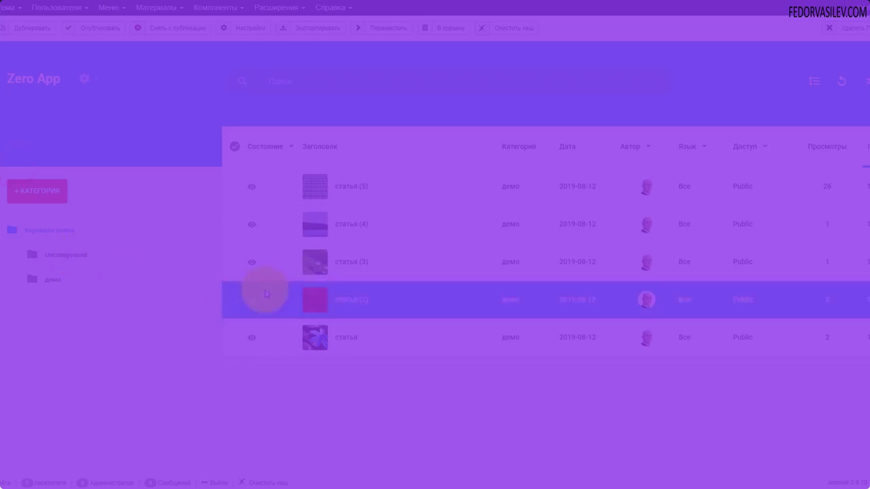
left_click(85, 79)
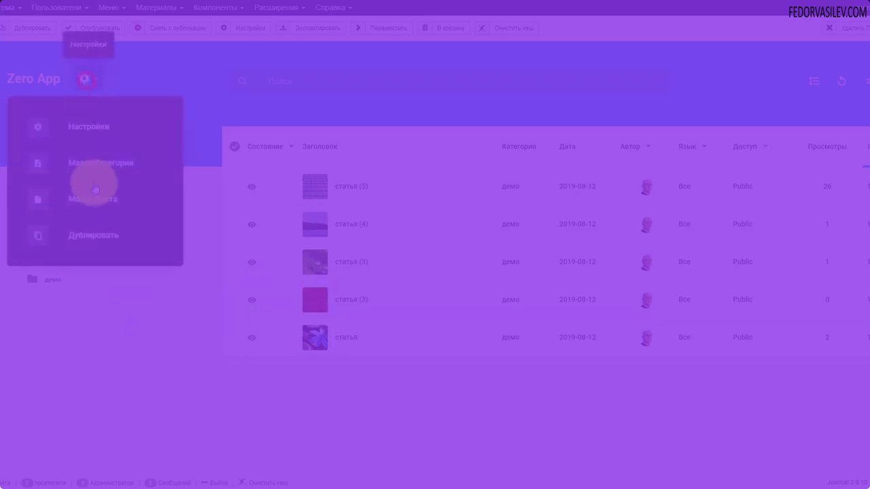